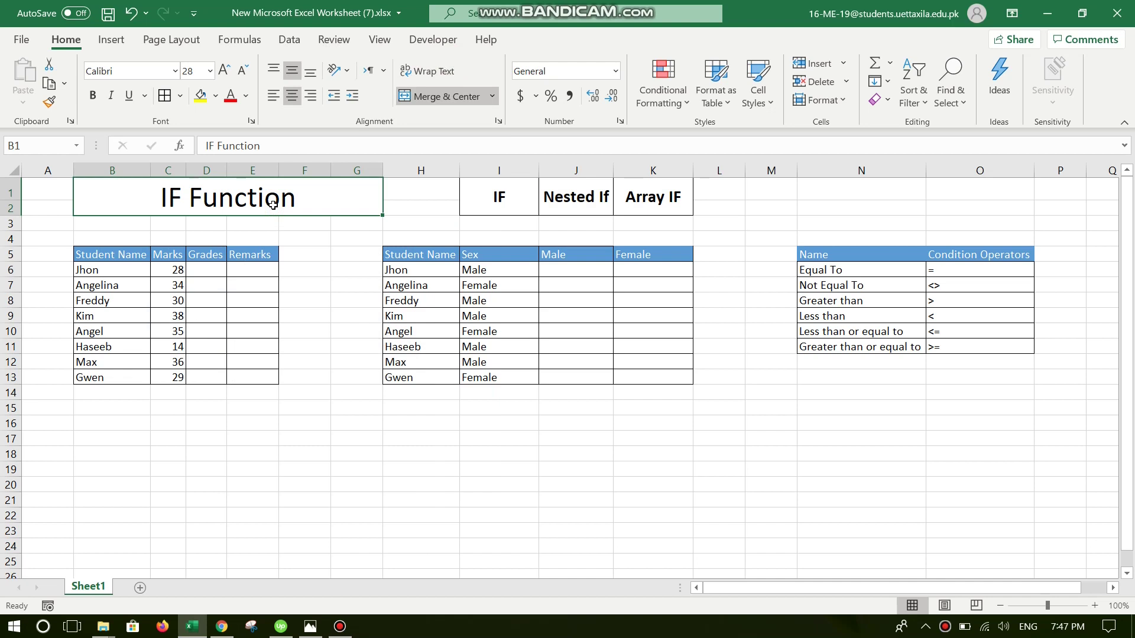
# Step: Examine the IF, Nested If and Array IF headings and the condition operators from Equal To through Greater than or equal to
pyautogui.click(523, 204)
pyautogui.click(576, 197)
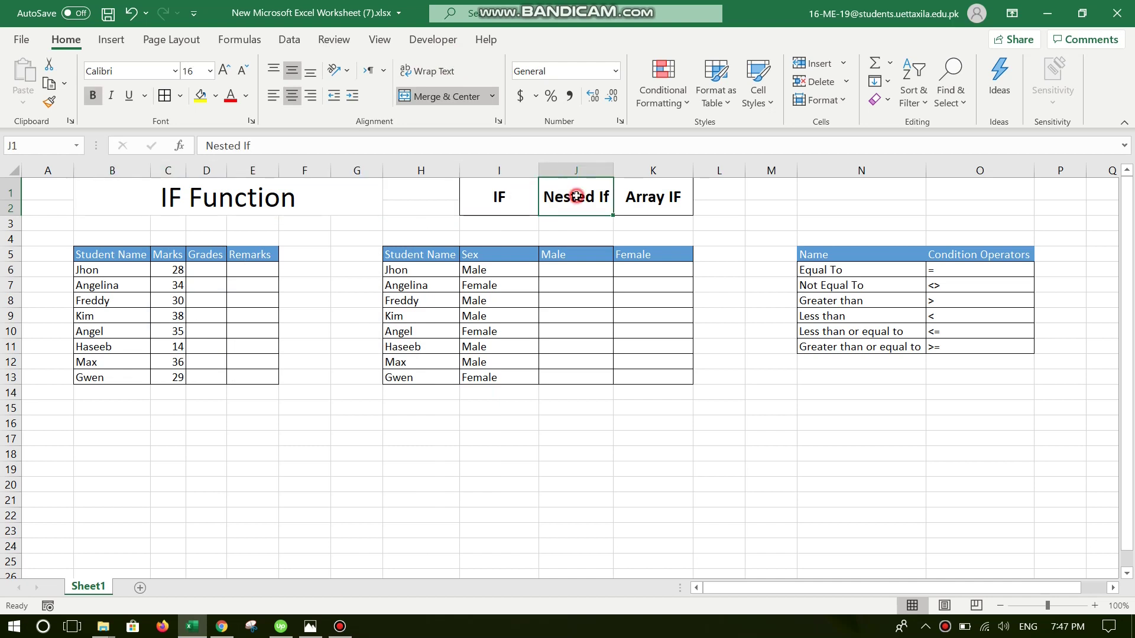
pyautogui.click(645, 206)
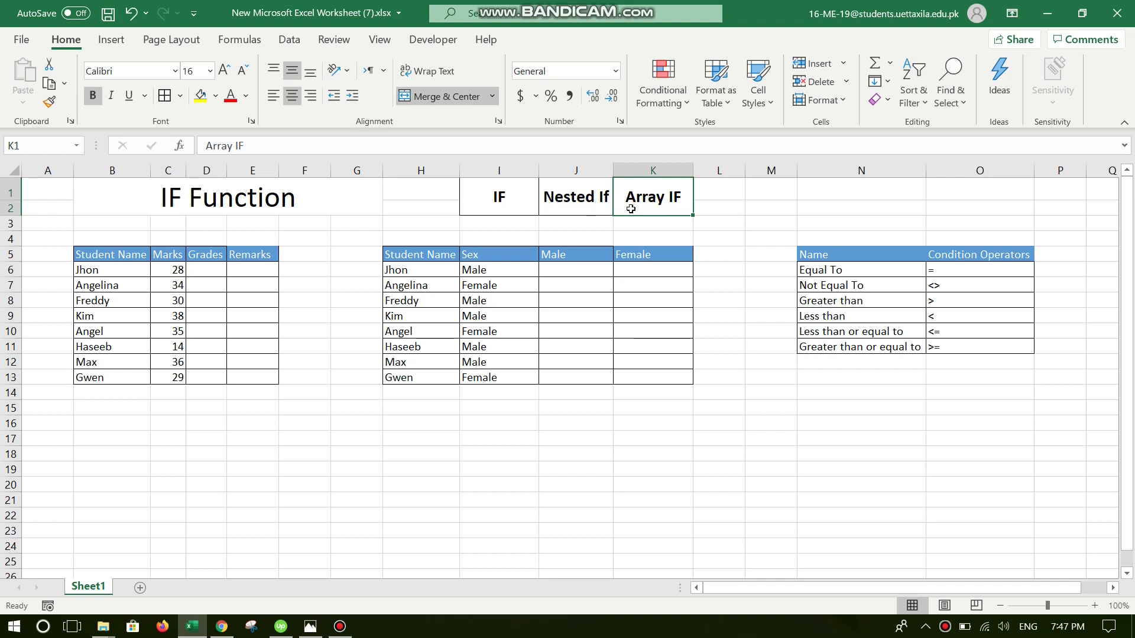
pyautogui.click(499, 197)
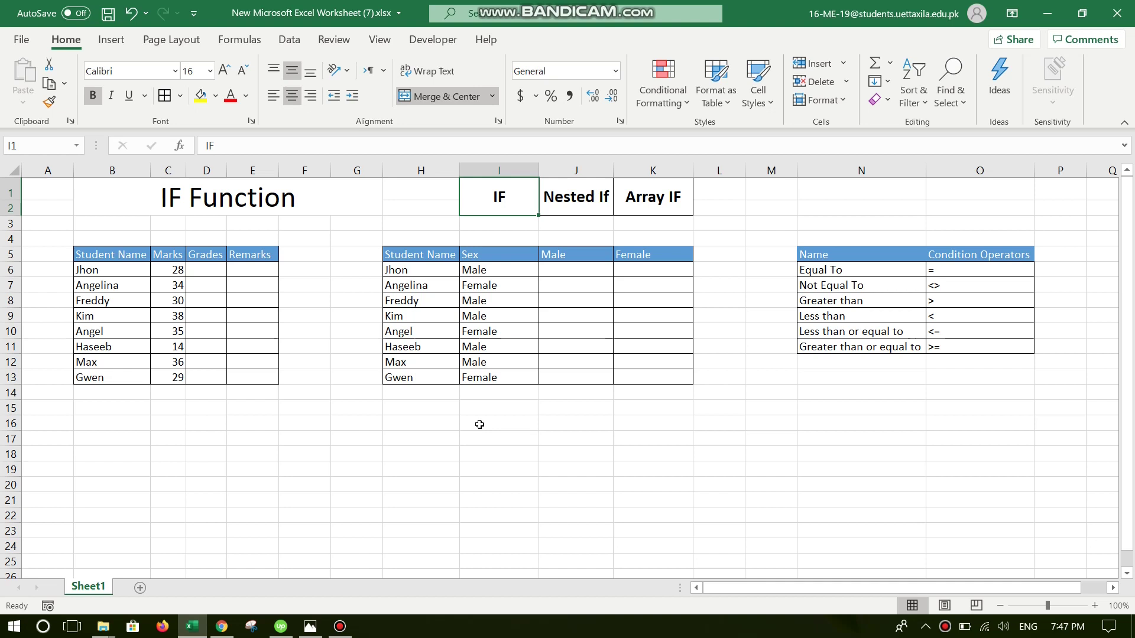
pyautogui.click(571, 269)
pyautogui.write('=')
pyautogui.press('BackSpace')
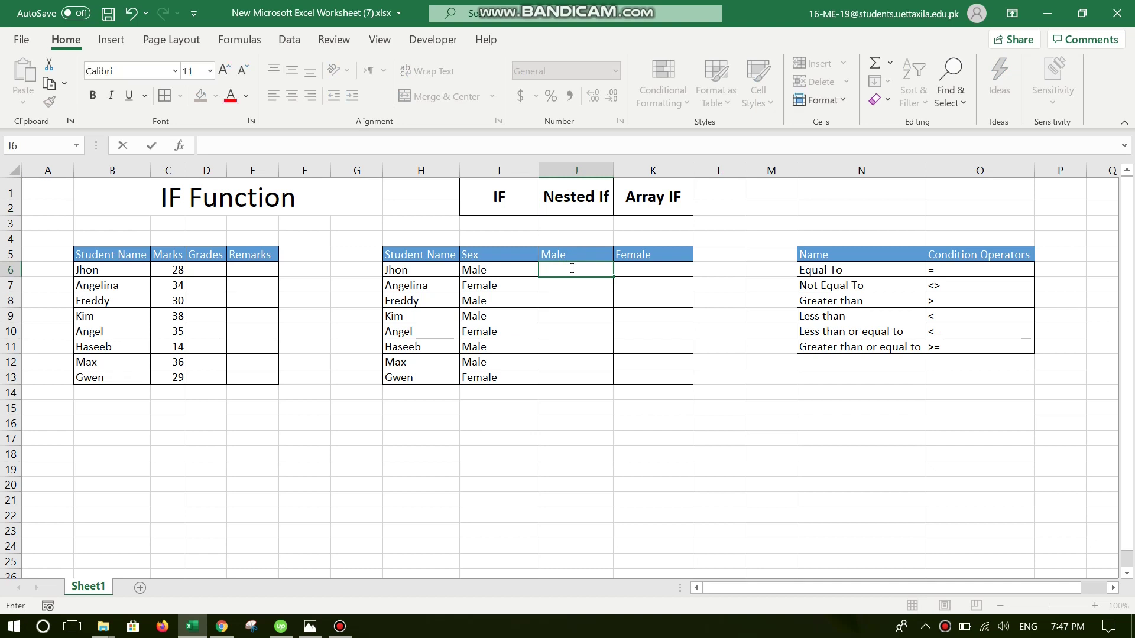
pyautogui.click(959, 268)
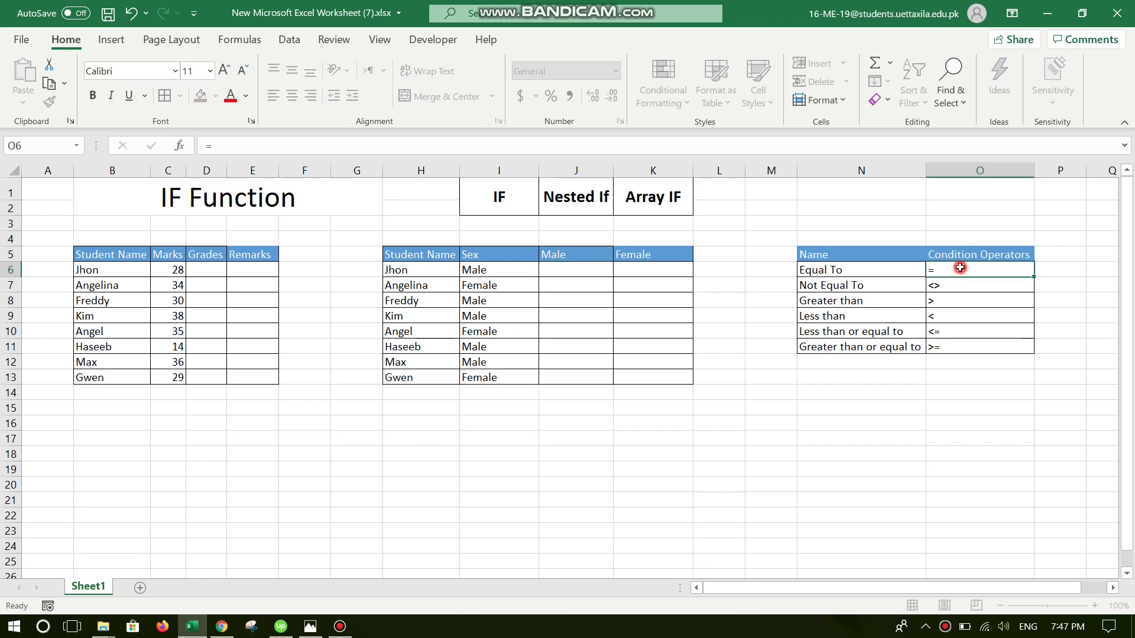
pyautogui.click(947, 350)
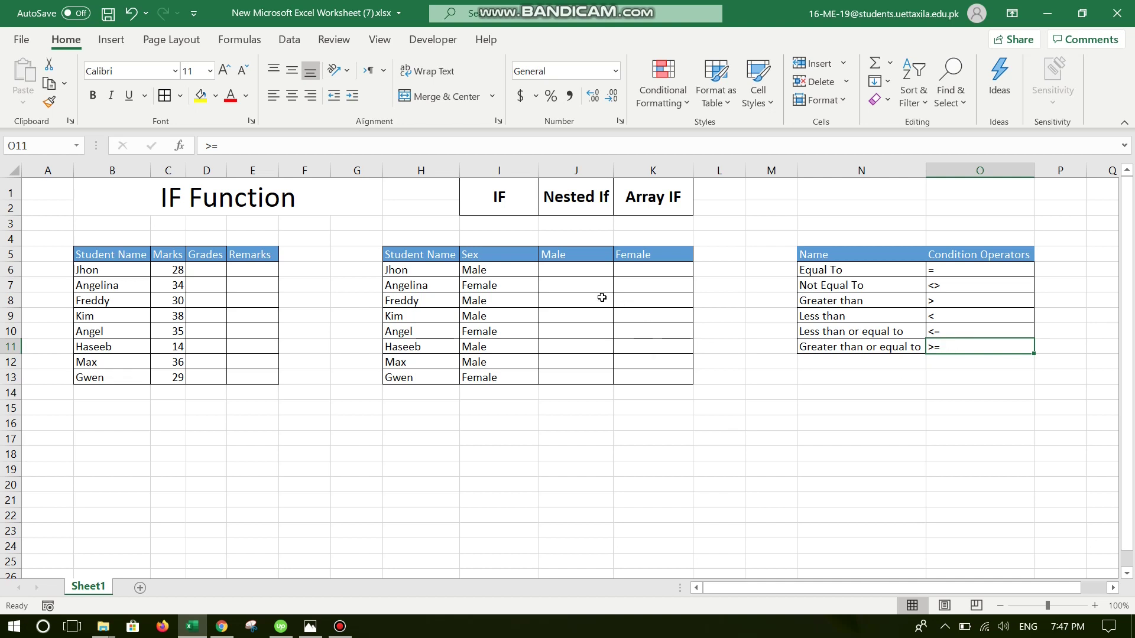
# Step: Enter the comparison =I6="Male" in cell J6 to test the first student's sex
pyautogui.click(591, 275)
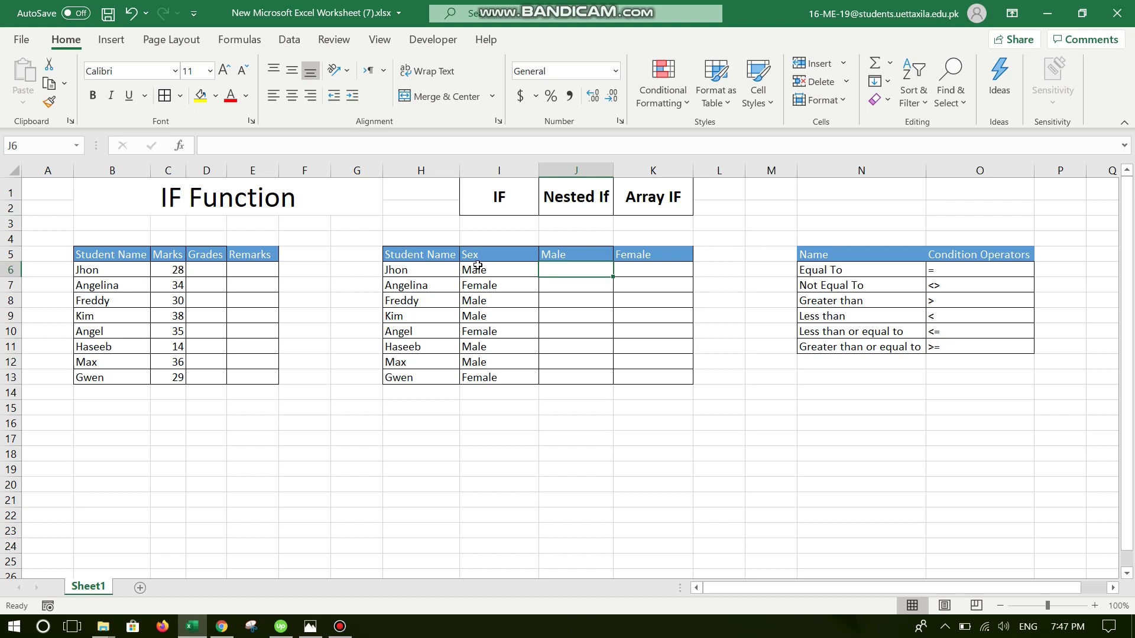
pyautogui.moveTo(478, 269); pyautogui.dragTo(484, 381)
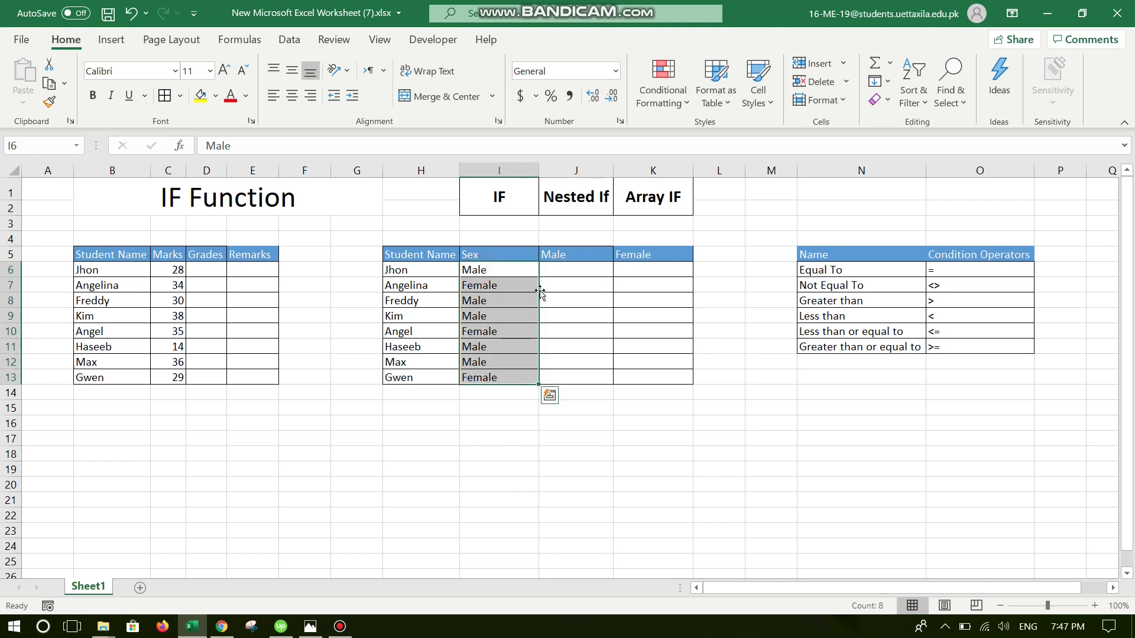
pyautogui.click(560, 272)
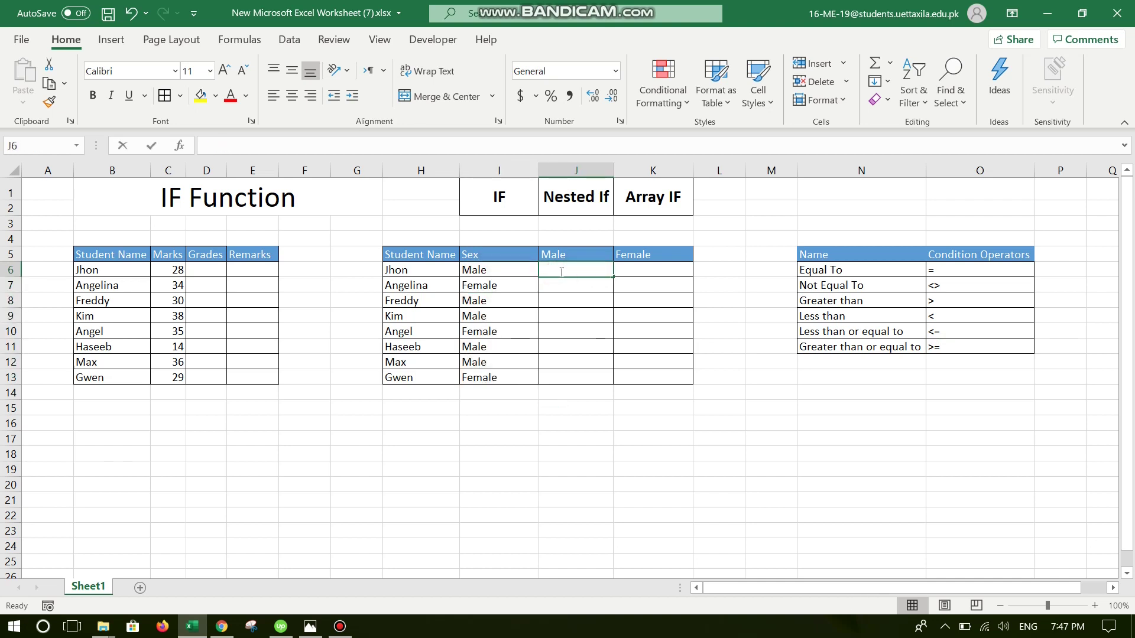
pyautogui.write('=')
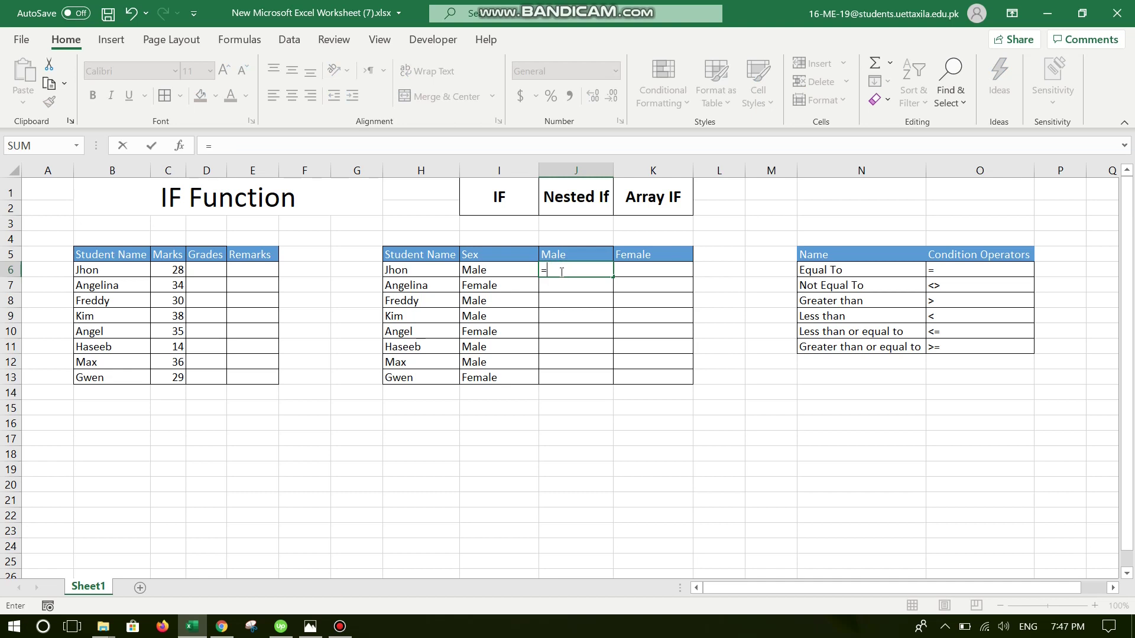
pyautogui.click(507, 270)
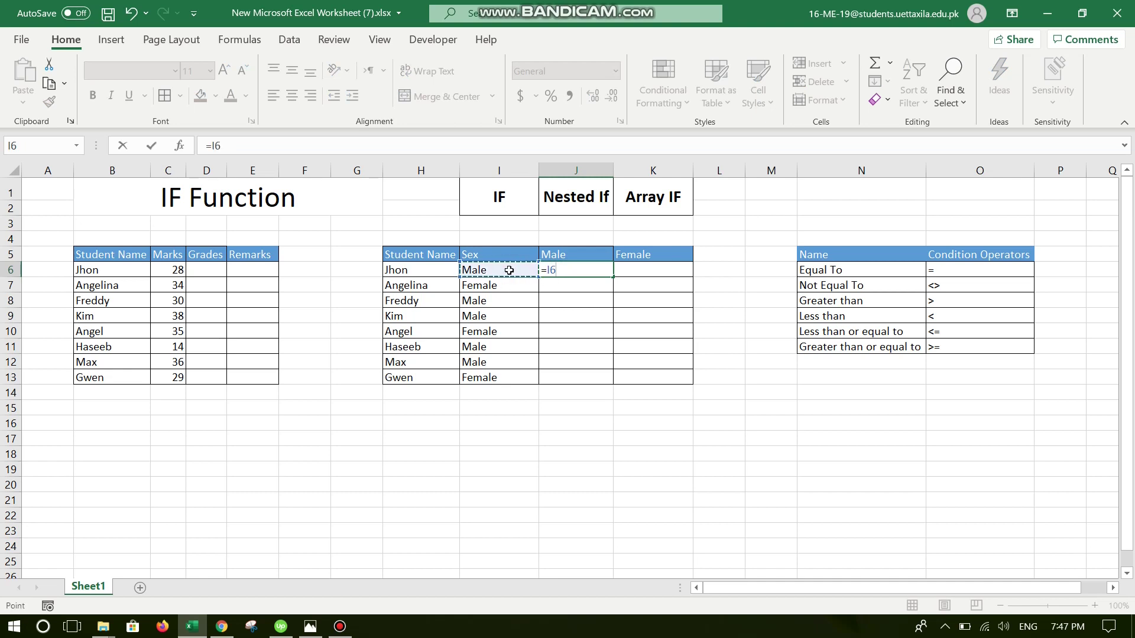
pyautogui.write('="Male')
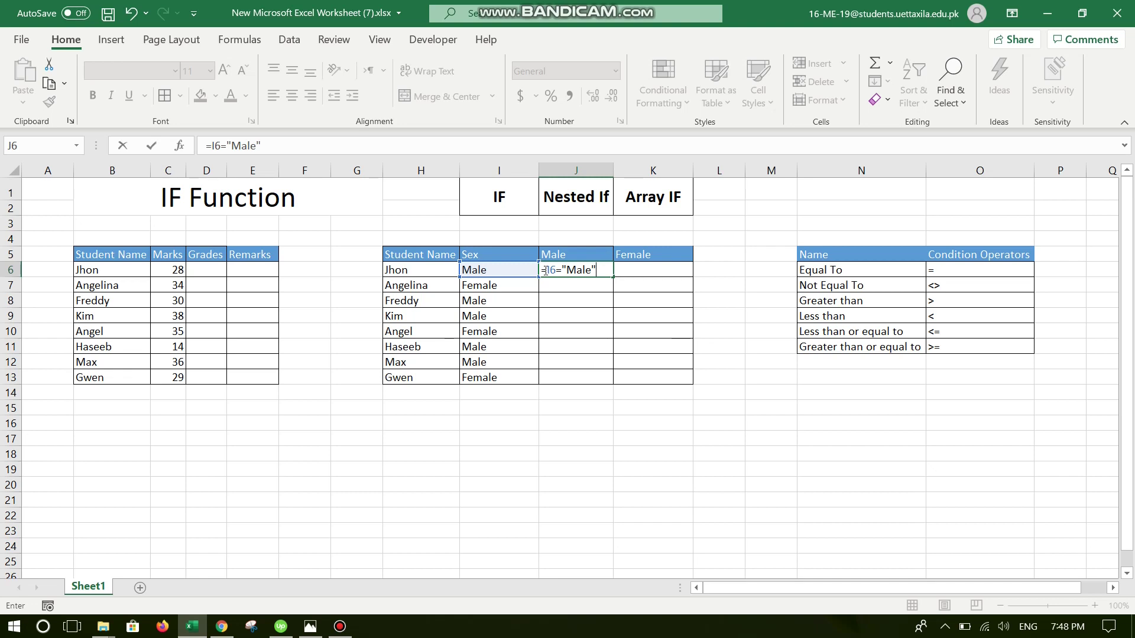
pyautogui.press('Return')
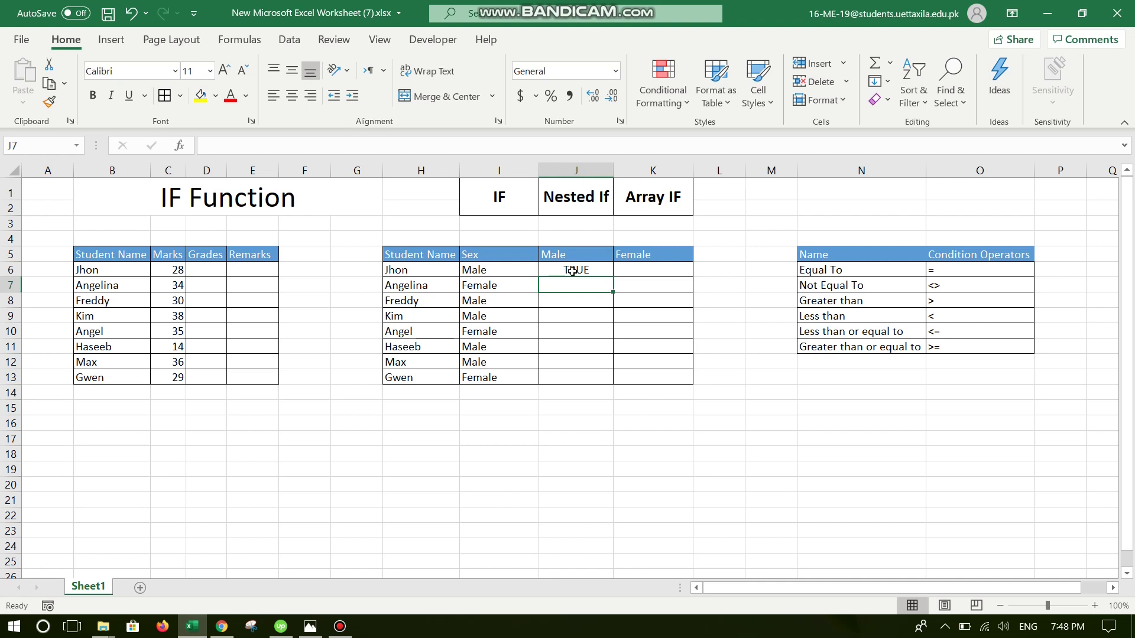
# Step: Fill the J6 comparison down to J13 and check row 7 against its Sex value
pyautogui.click(573, 271)
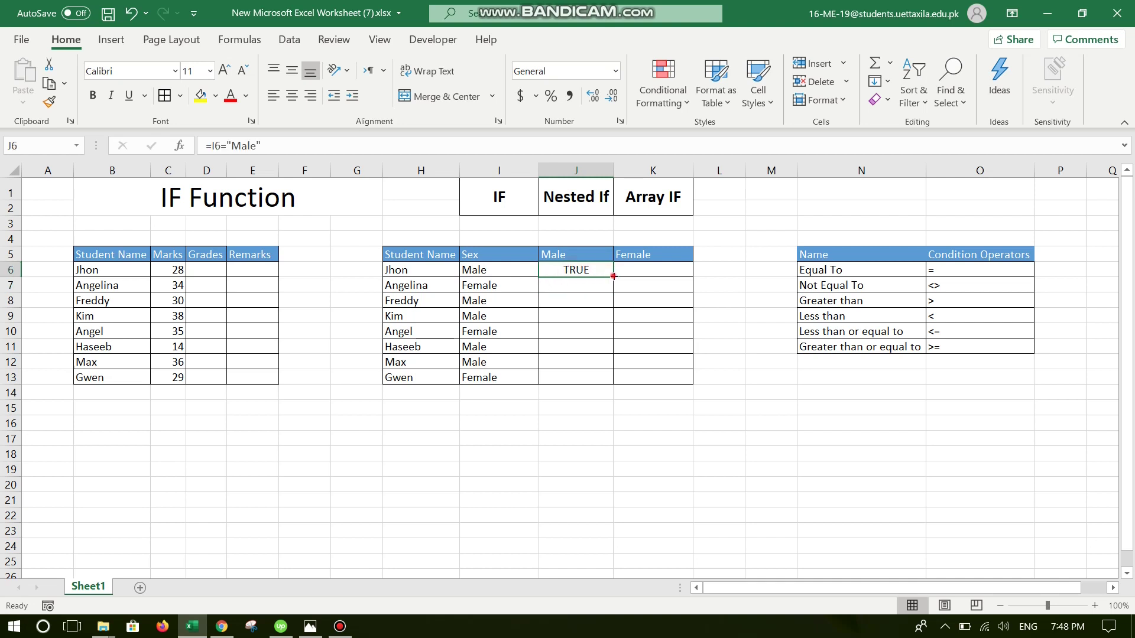
pyautogui.moveTo(612, 276); pyautogui.dragTo(602, 386)
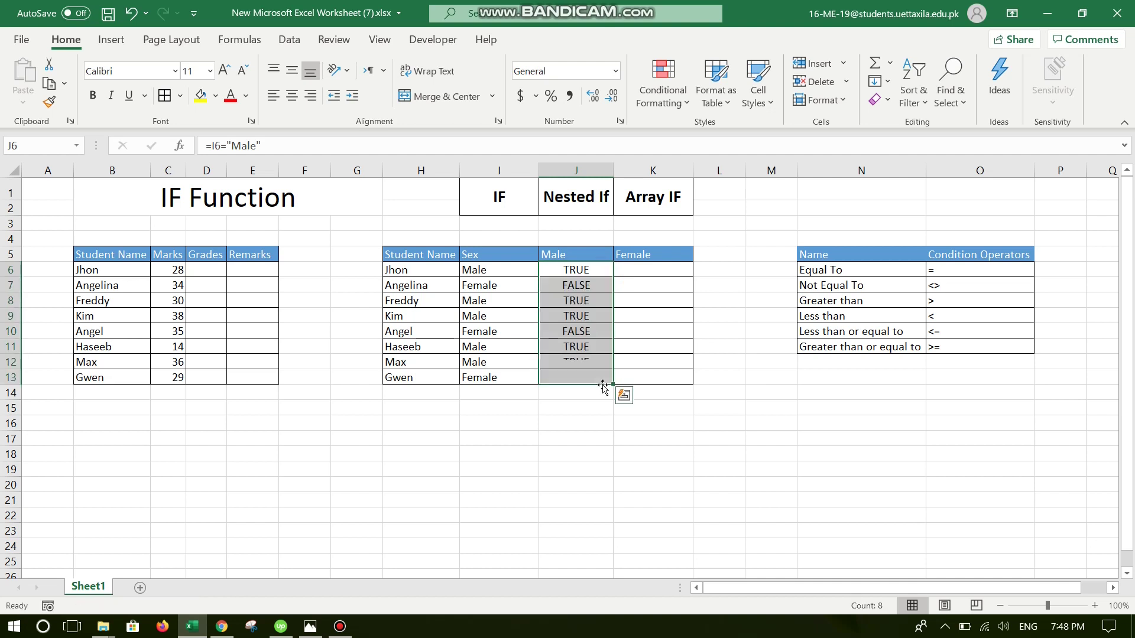
pyautogui.click(576, 284)
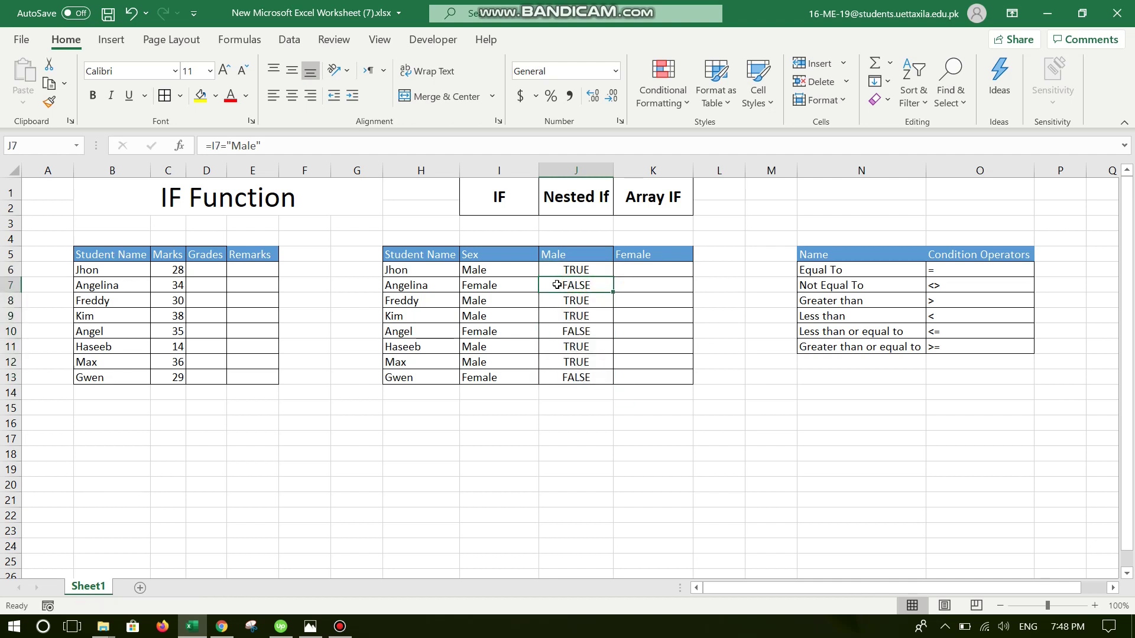
pyautogui.click(509, 285)
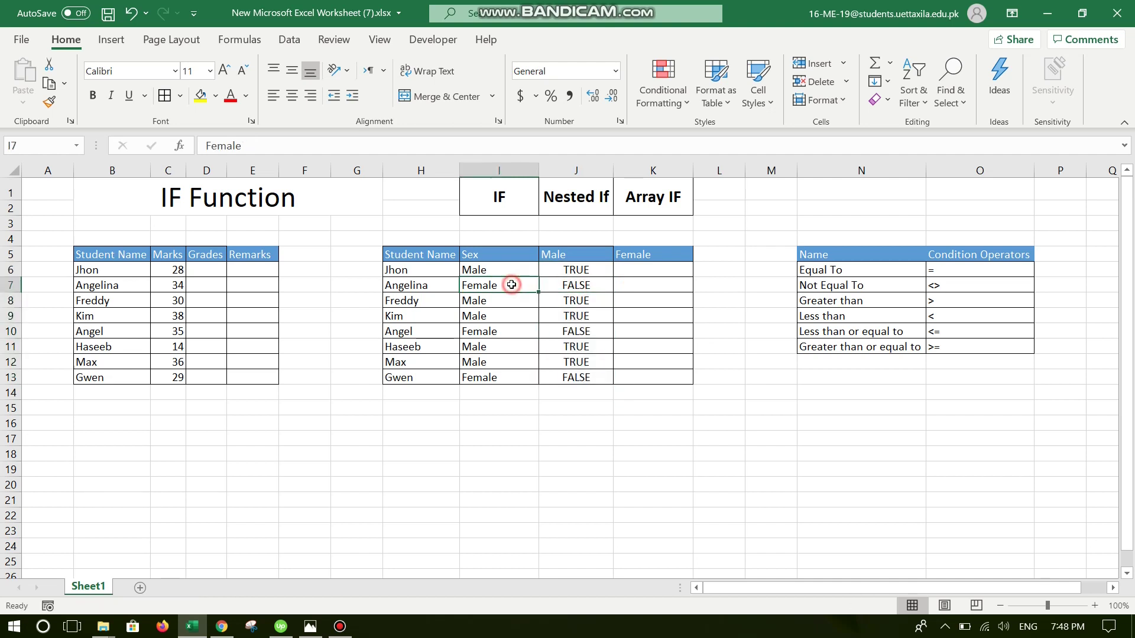
# Step: Change the J6 formula to =IF(I6="Male",H6,"") and fill it down to J13
pyautogui.click(569, 270)
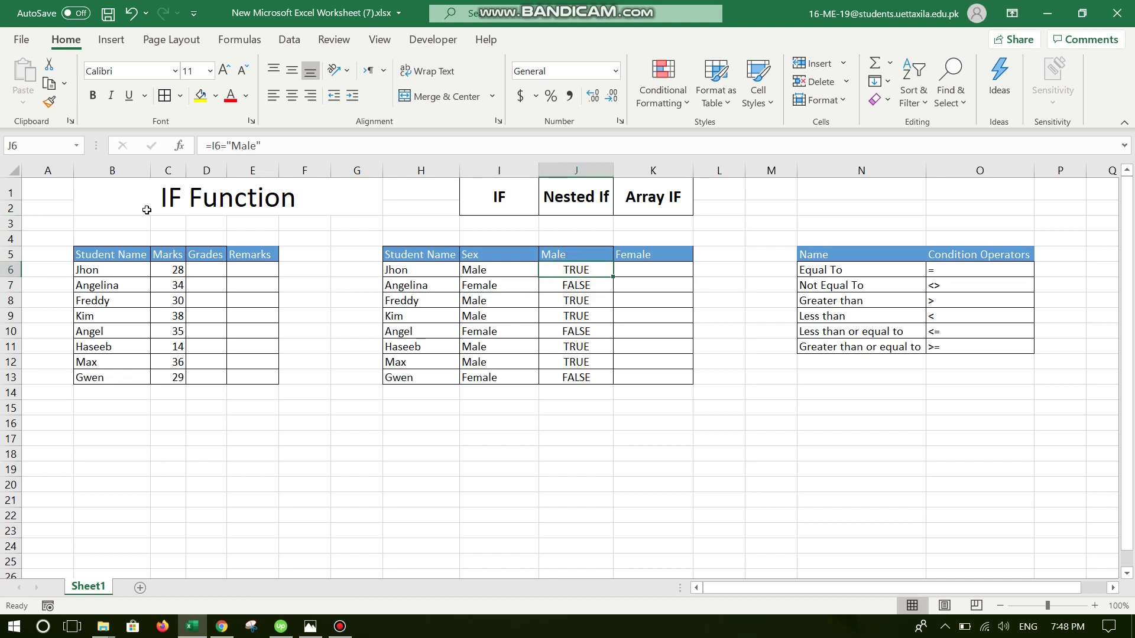
pyautogui.click(211, 146)
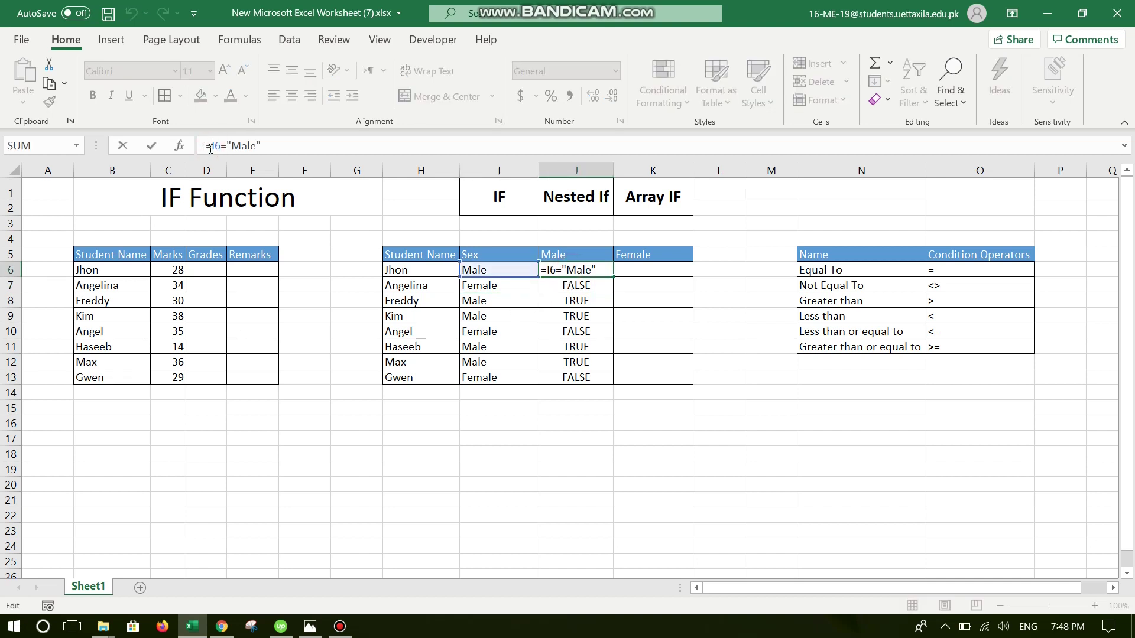
pyautogui.write('if(')
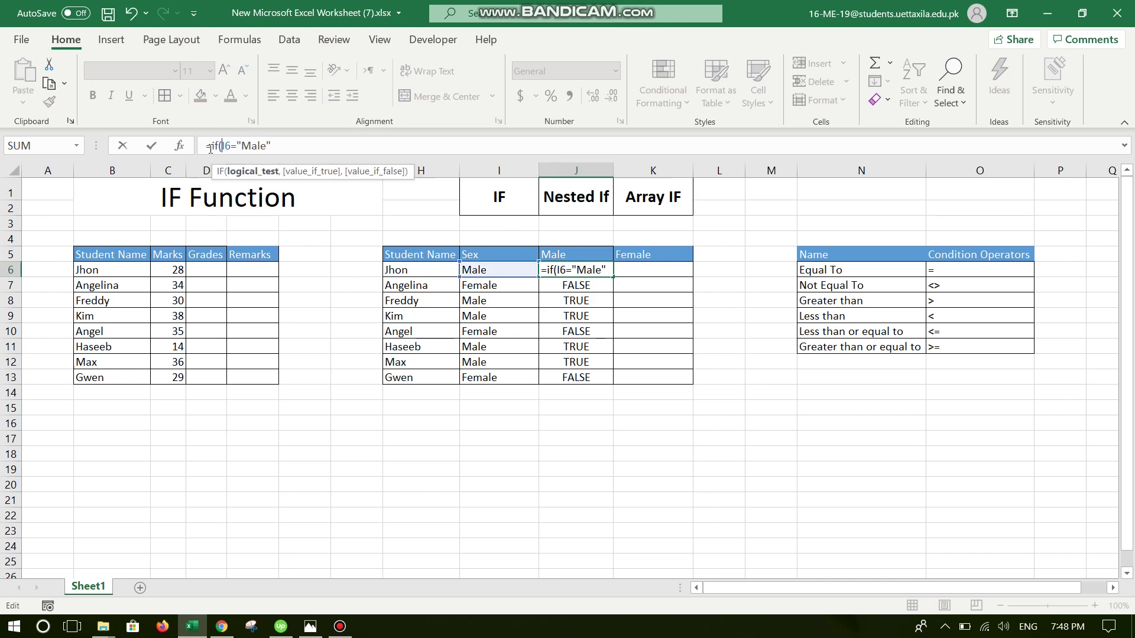
pyautogui.moveTo(277, 146); pyautogui.dragTo(225, 146)
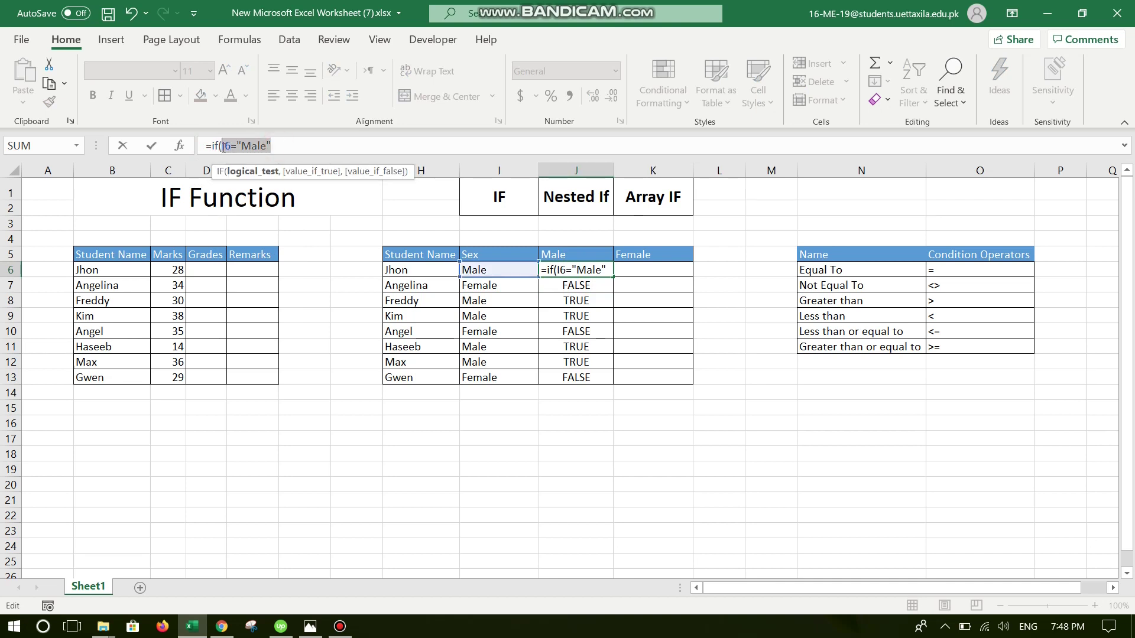
pyautogui.click(244, 145)
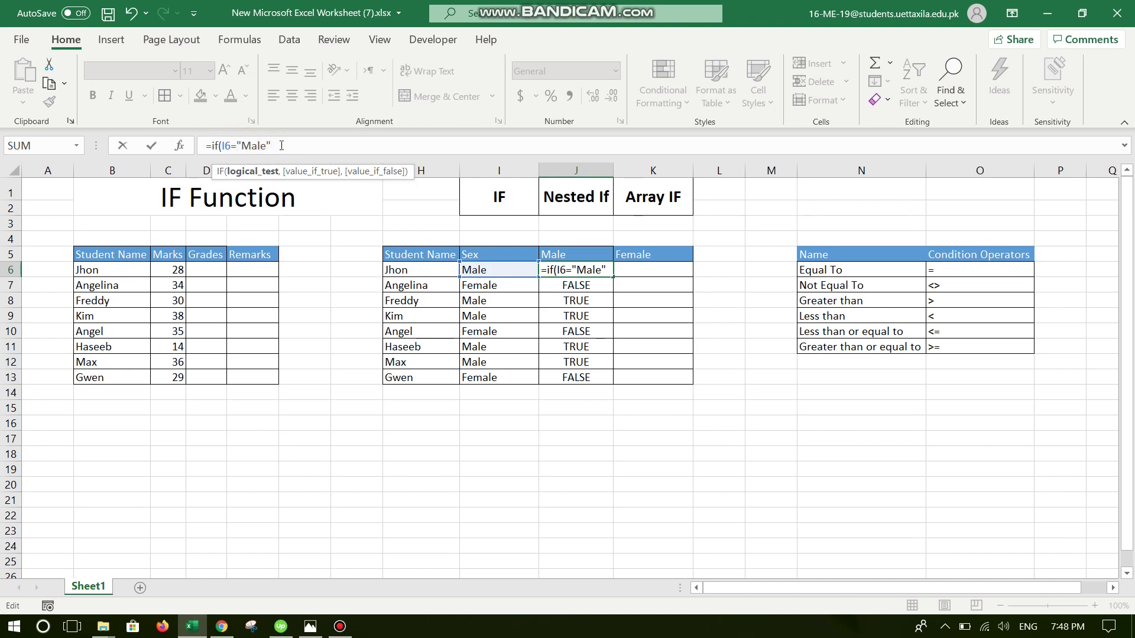
pyautogui.write(',')
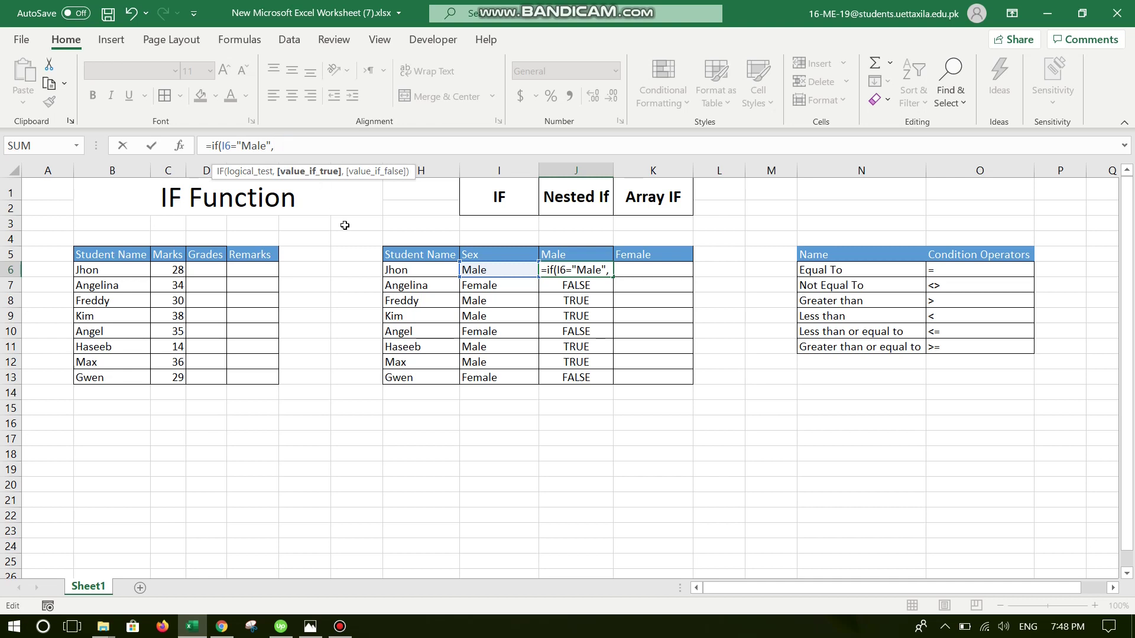
pyautogui.click(412, 271)
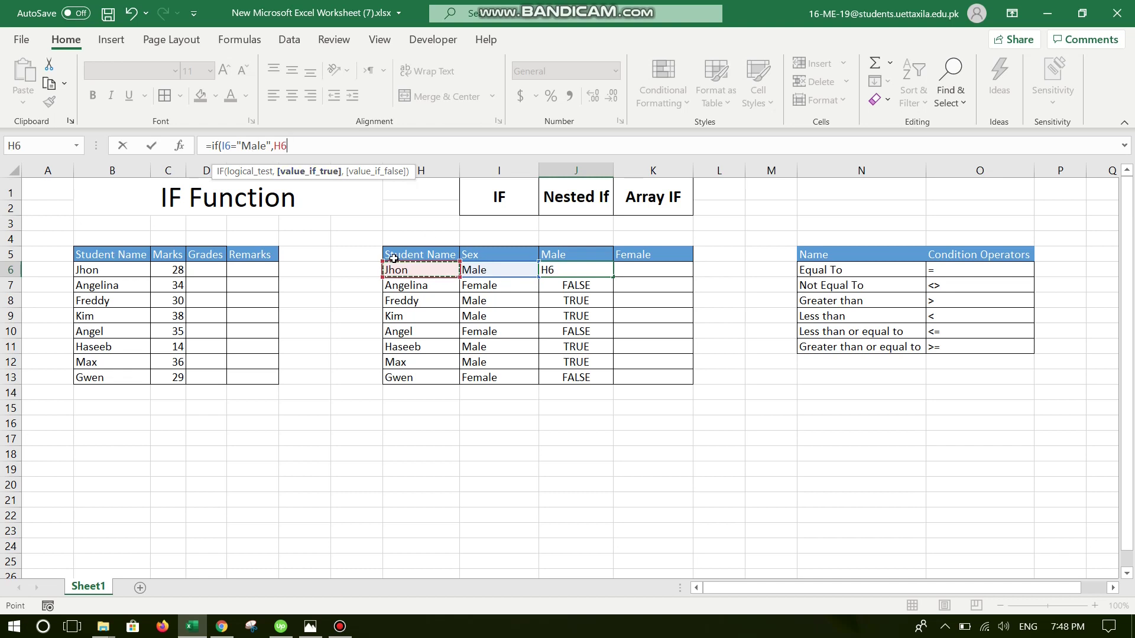
pyautogui.write(',')
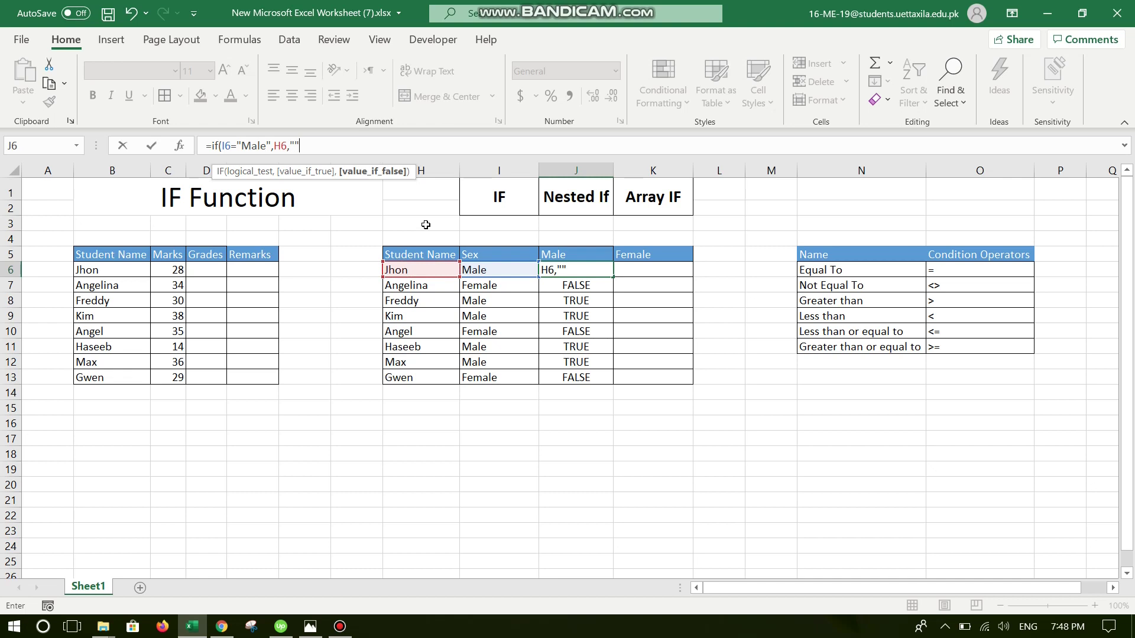
pyautogui.write('""')
pyautogui.press('Return')
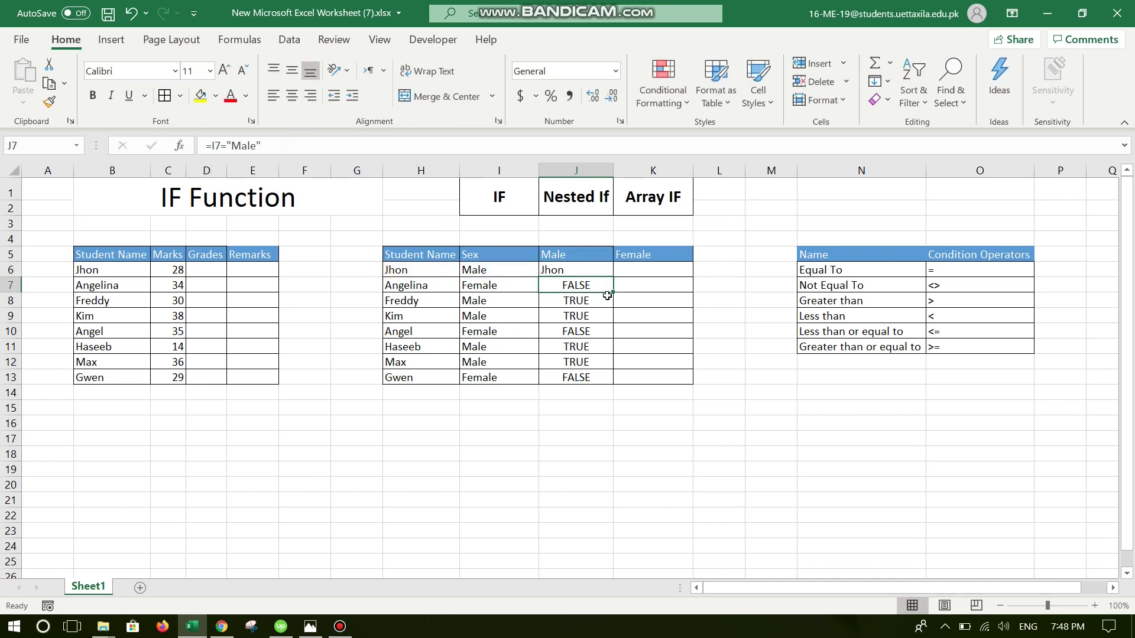
pyautogui.click(589, 267)
pyautogui.moveTo(613, 277); pyautogui.dragTo(603, 385)
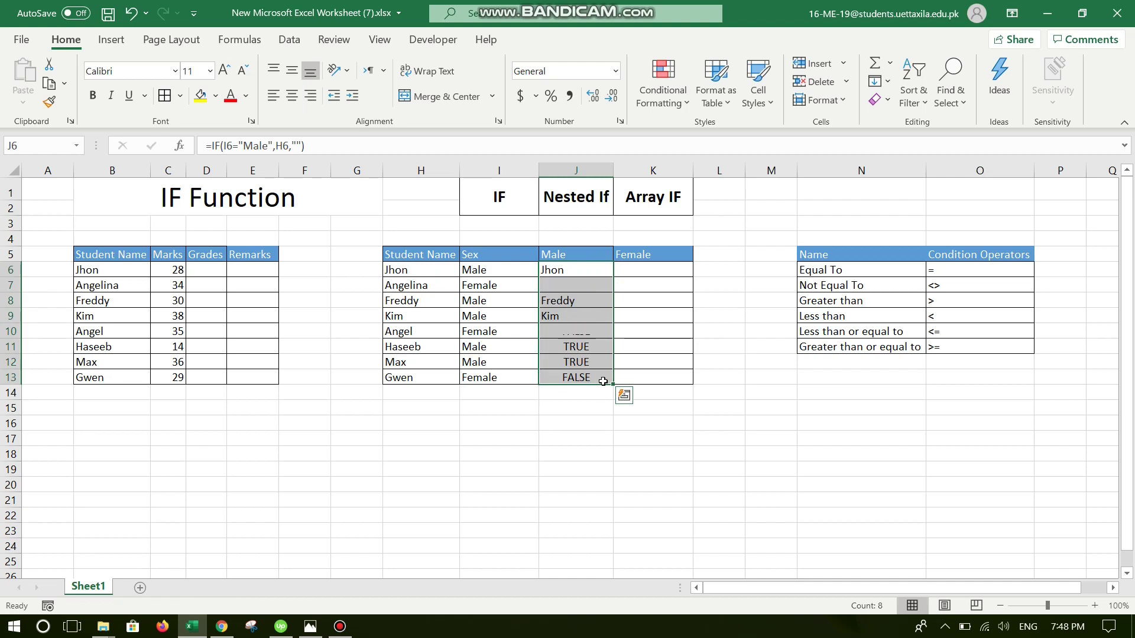
pyautogui.click(597, 270)
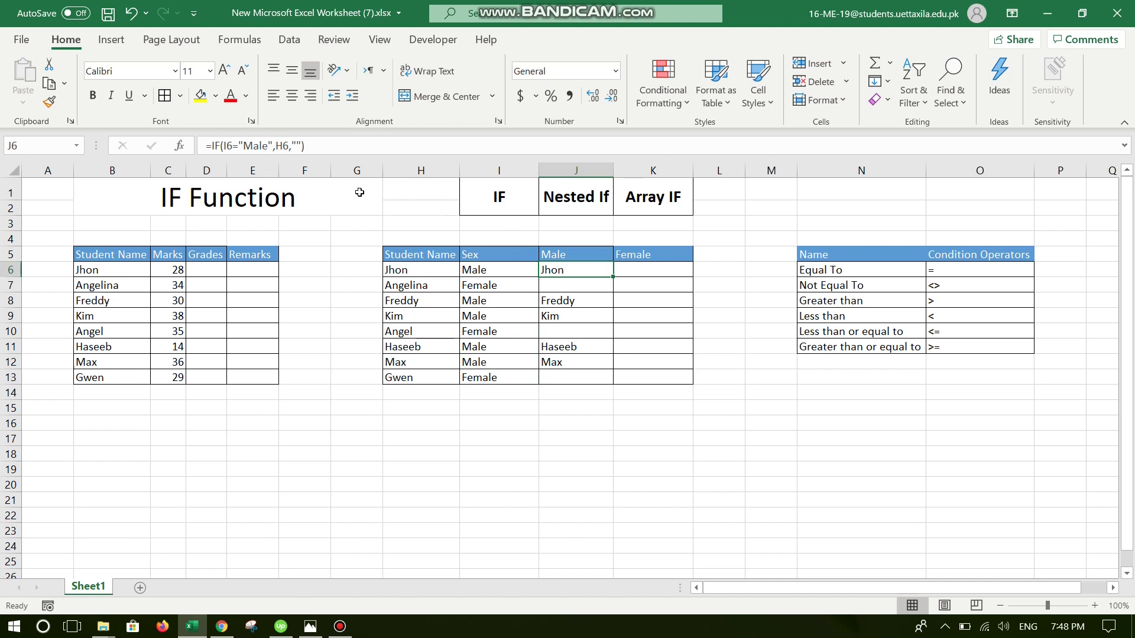
pyautogui.click(230, 144)
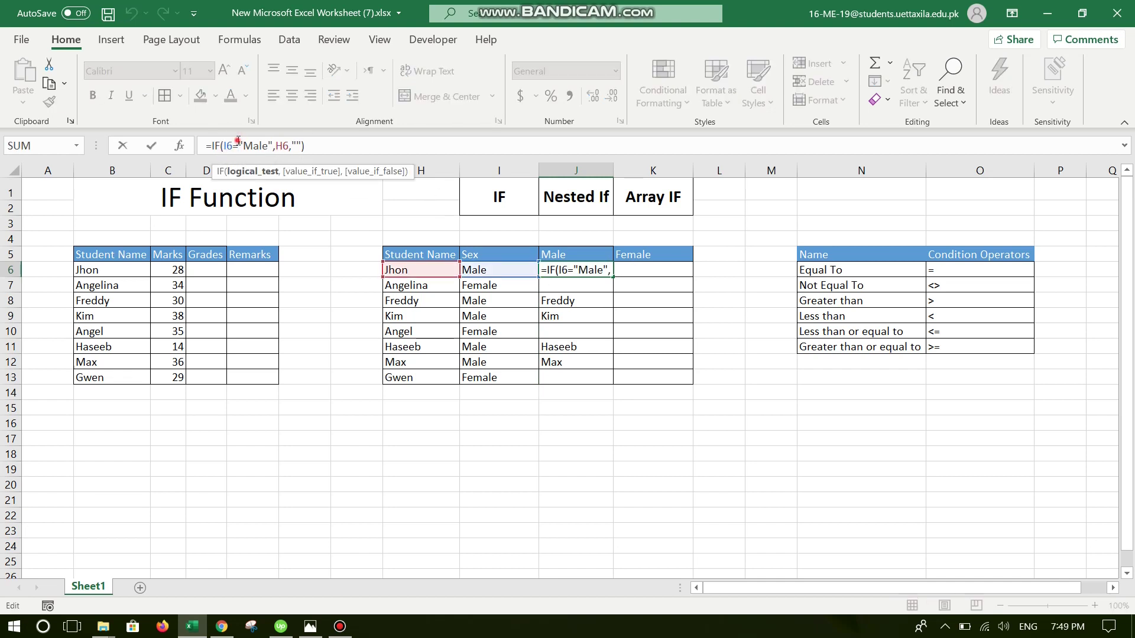
pyautogui.click(937, 268)
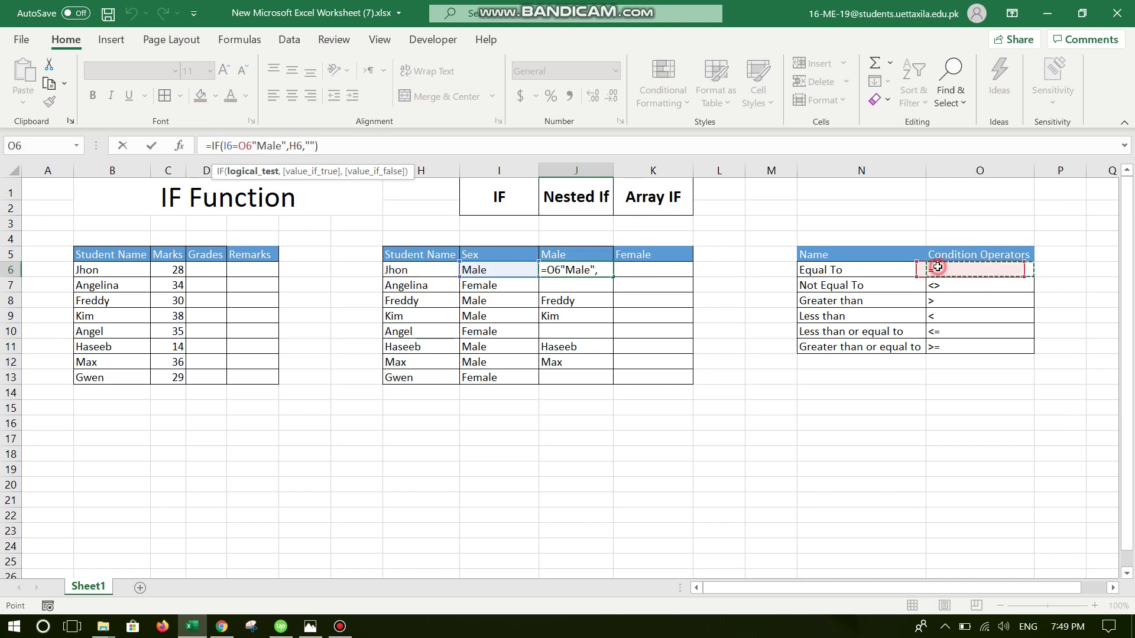
pyautogui.press('Escape')
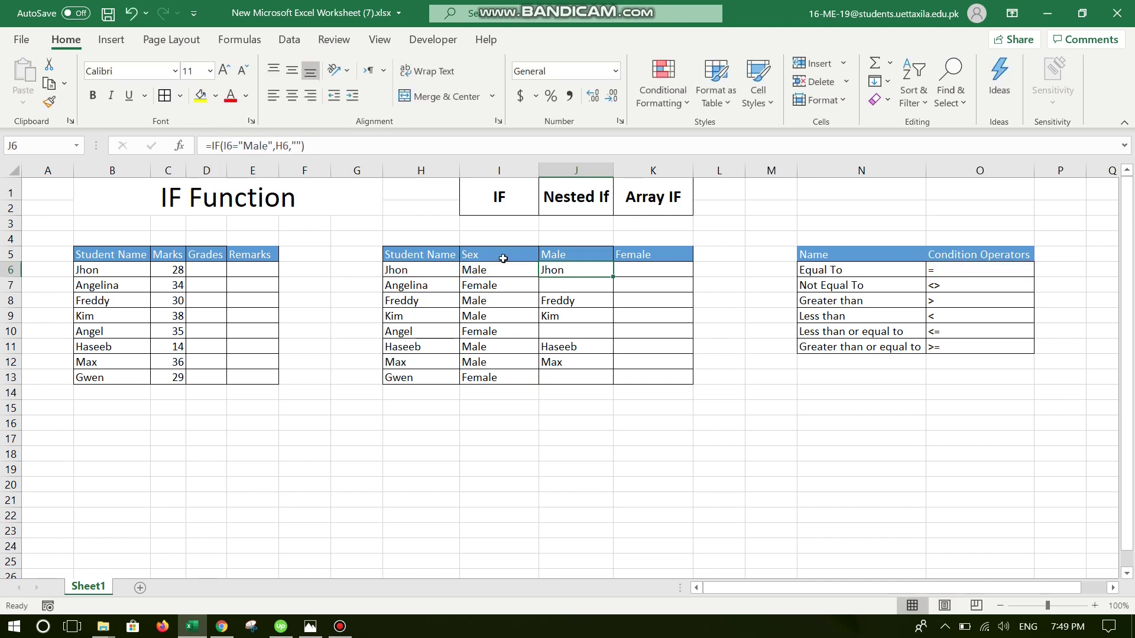
# Step: Enter the not-equal comparison =I6<>"Male" in cell K6 of the Female column
pyautogui.click(639, 272)
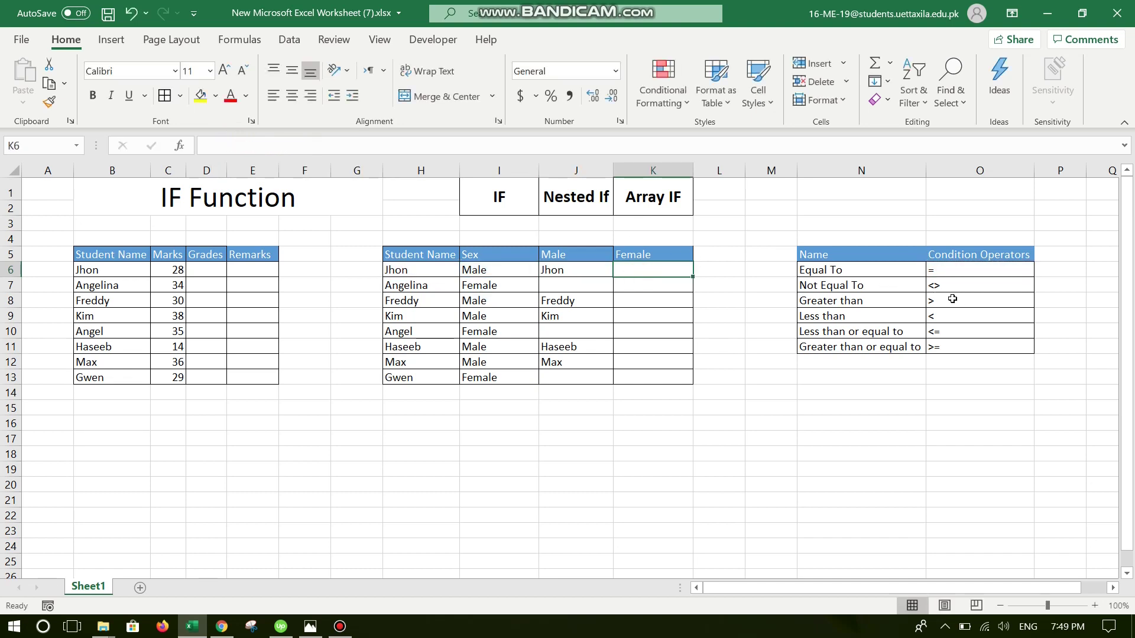
pyautogui.write('=')
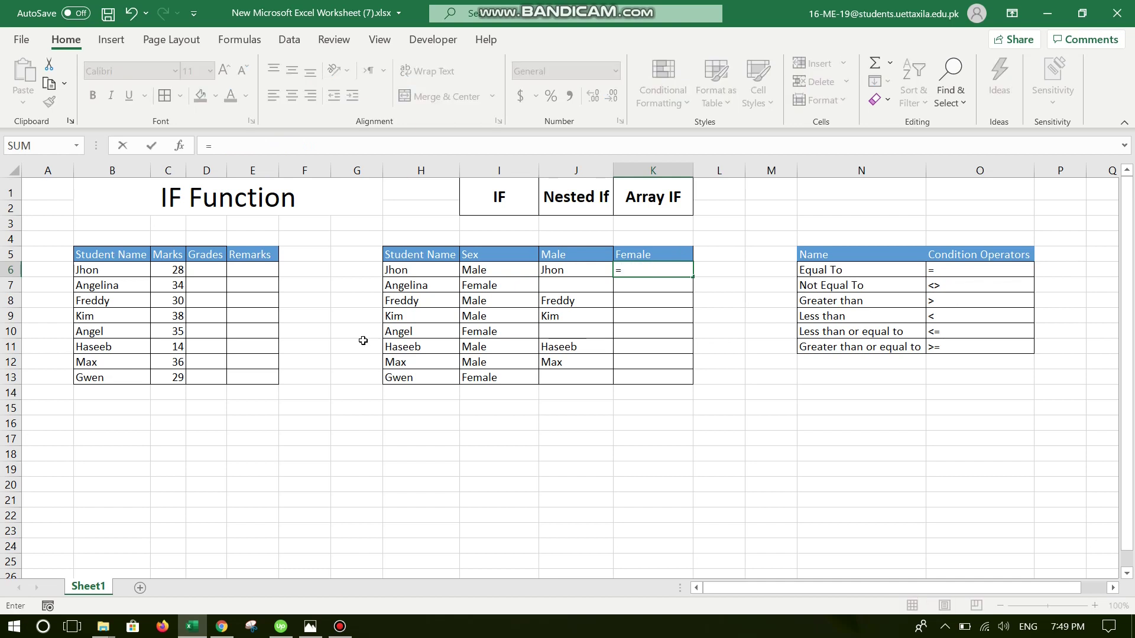
pyautogui.click(476, 270)
pyautogui.write('<> ')
pyautogui.write('Male"')
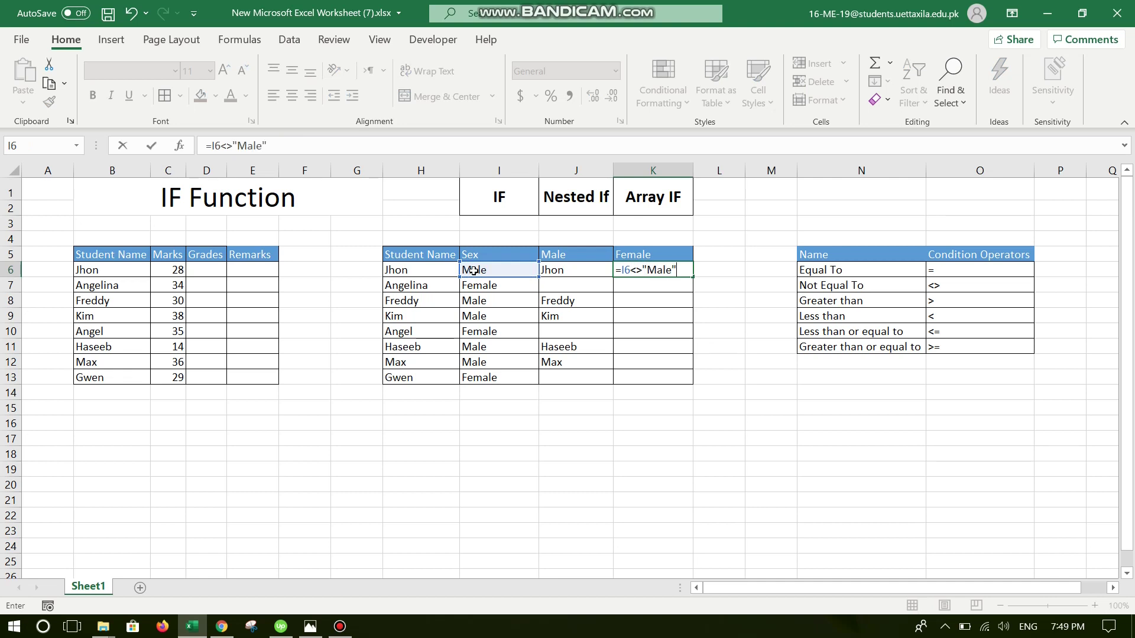
pyautogui.press('Return')
pyautogui.click(653, 270)
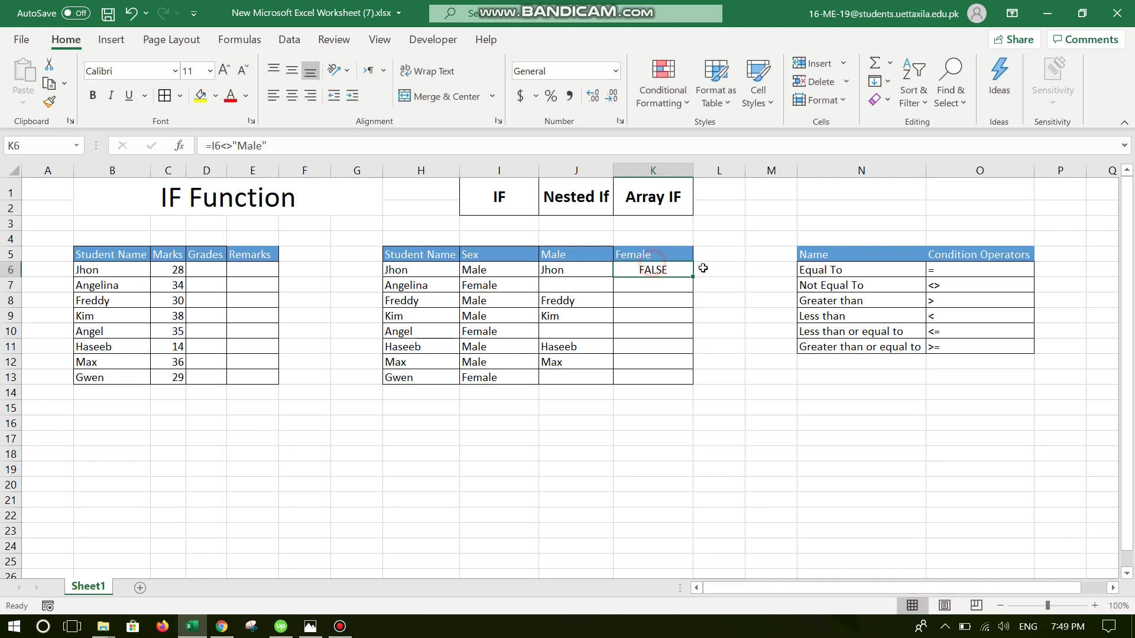
# Step: Fill the K6 not-equal comparison down to K13 and check row 7 against its Sex value
pyautogui.moveTo(692, 276); pyautogui.dragTo(678, 381)
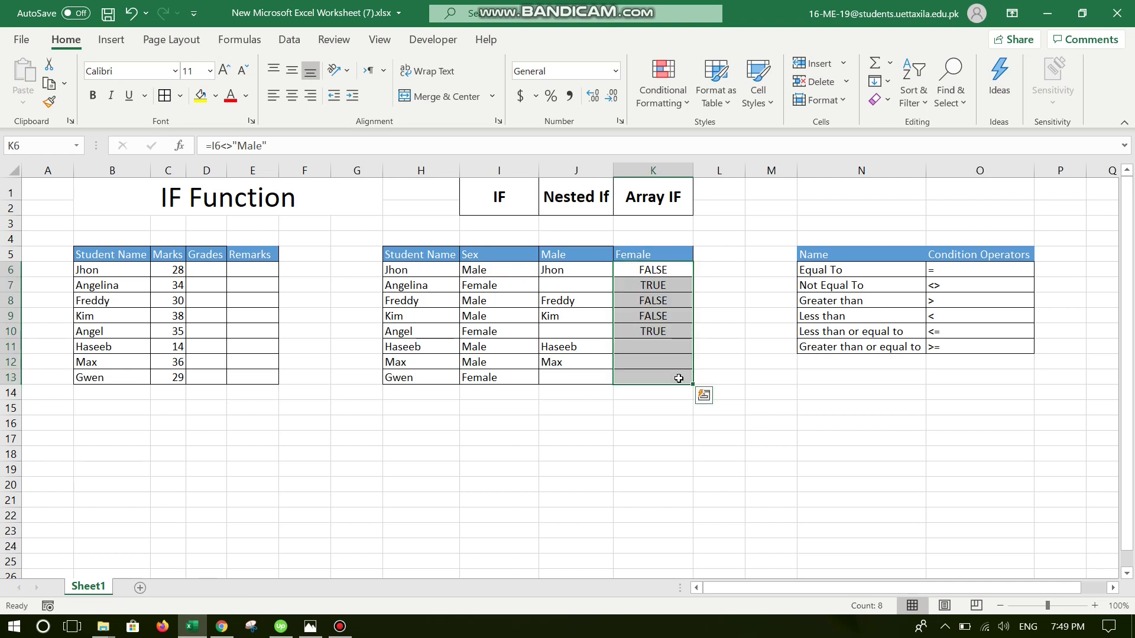
pyautogui.click(644, 284)
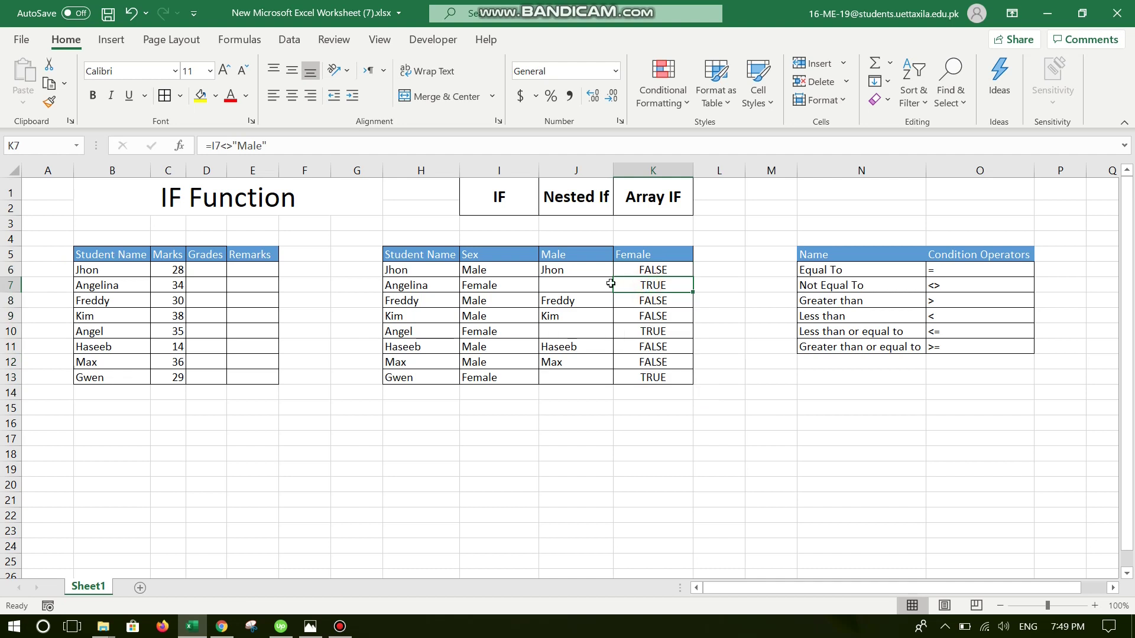
pyautogui.click(511, 285)
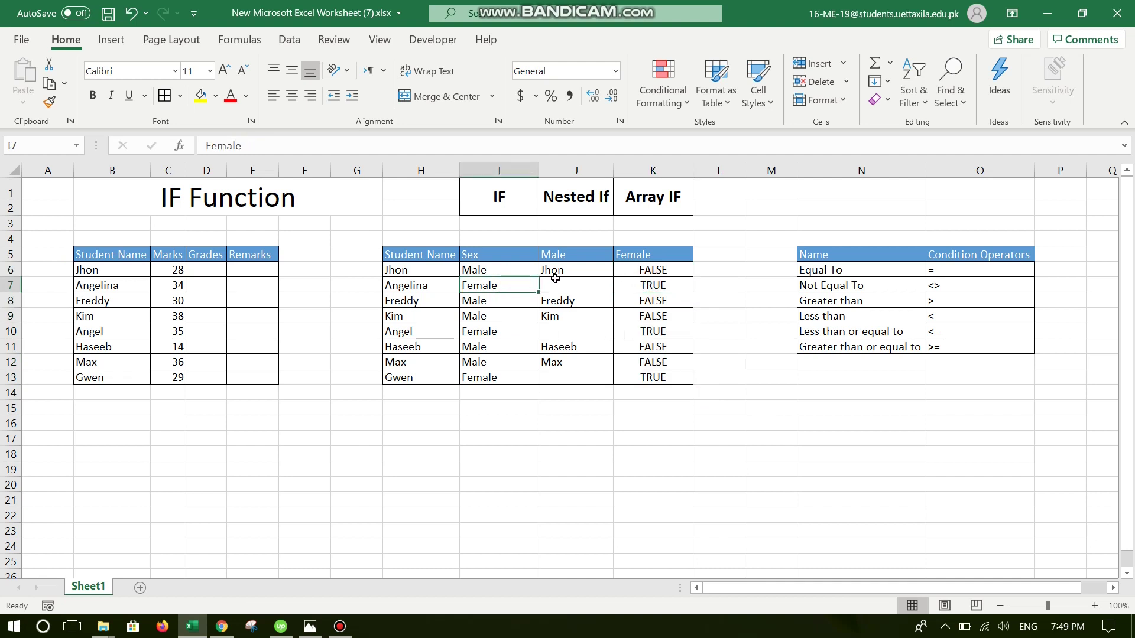
pyautogui.click(654, 286)
# Step: Change the K6 formula to =IF(I6<>"Male",H6,"") and fill it down to K13
pyautogui.click(654, 270)
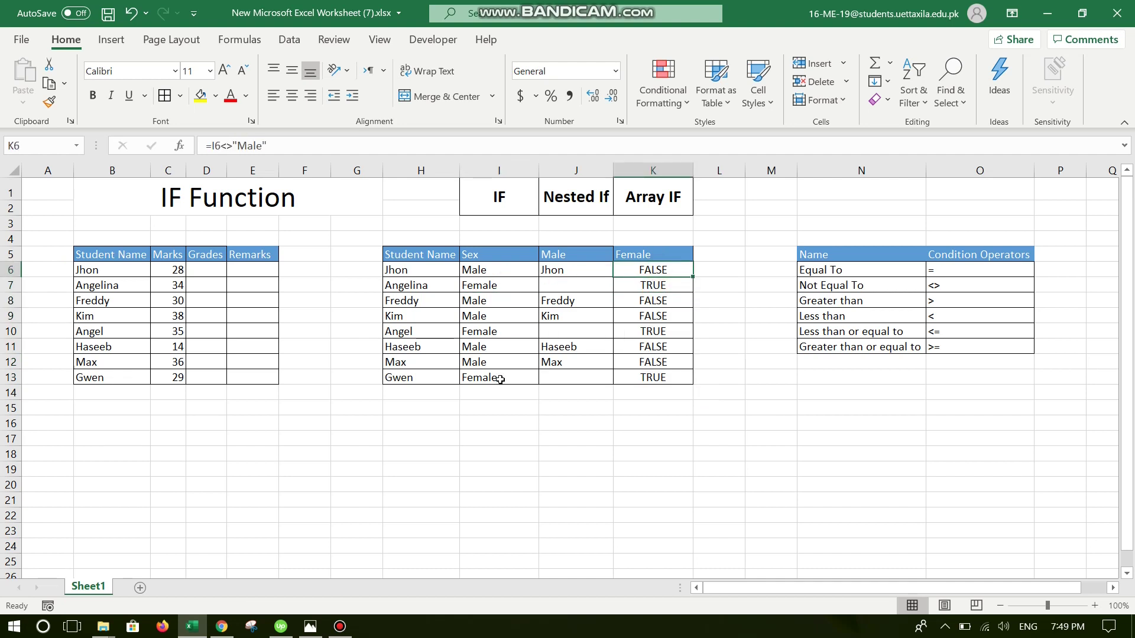
pyautogui.click(210, 145)
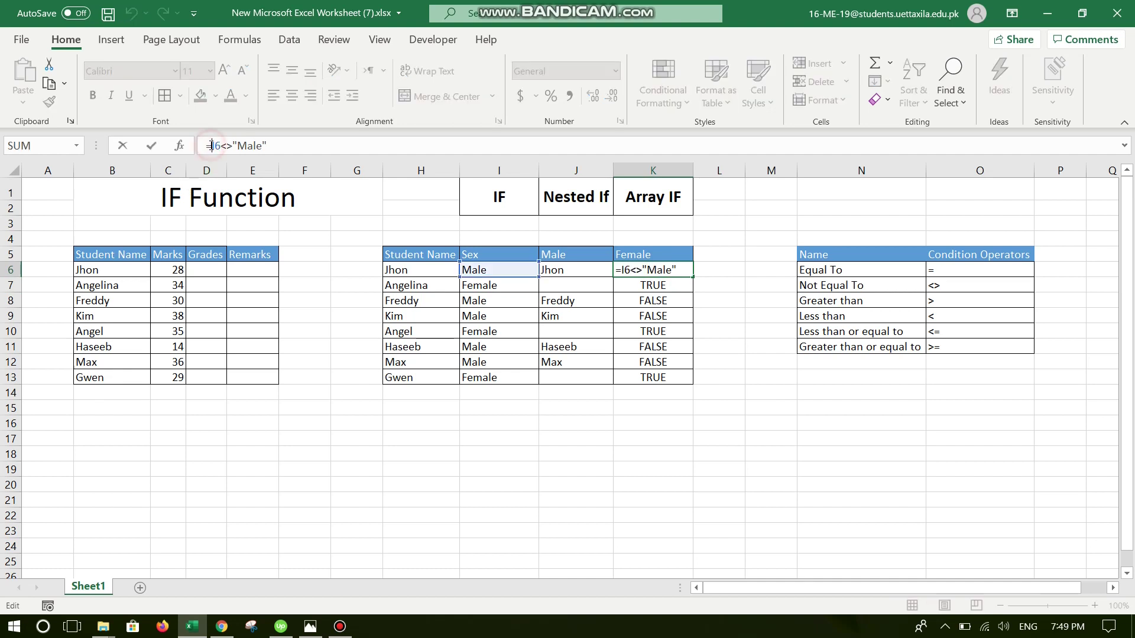
pyautogui.write('if(')
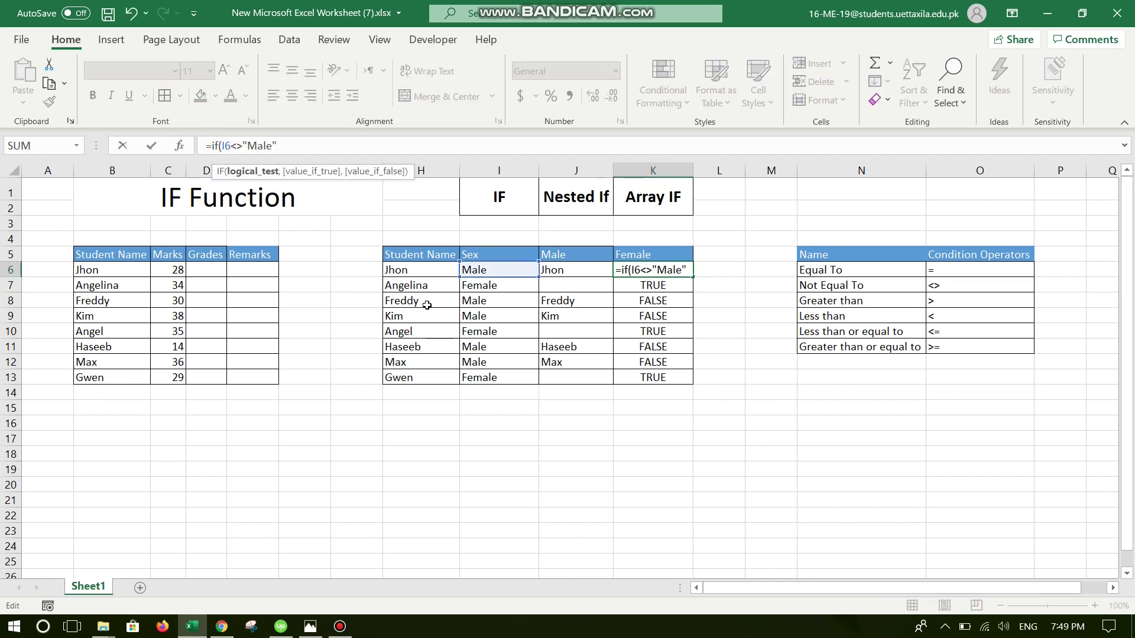
pyautogui.click(307, 146)
pyautogui.write(',')
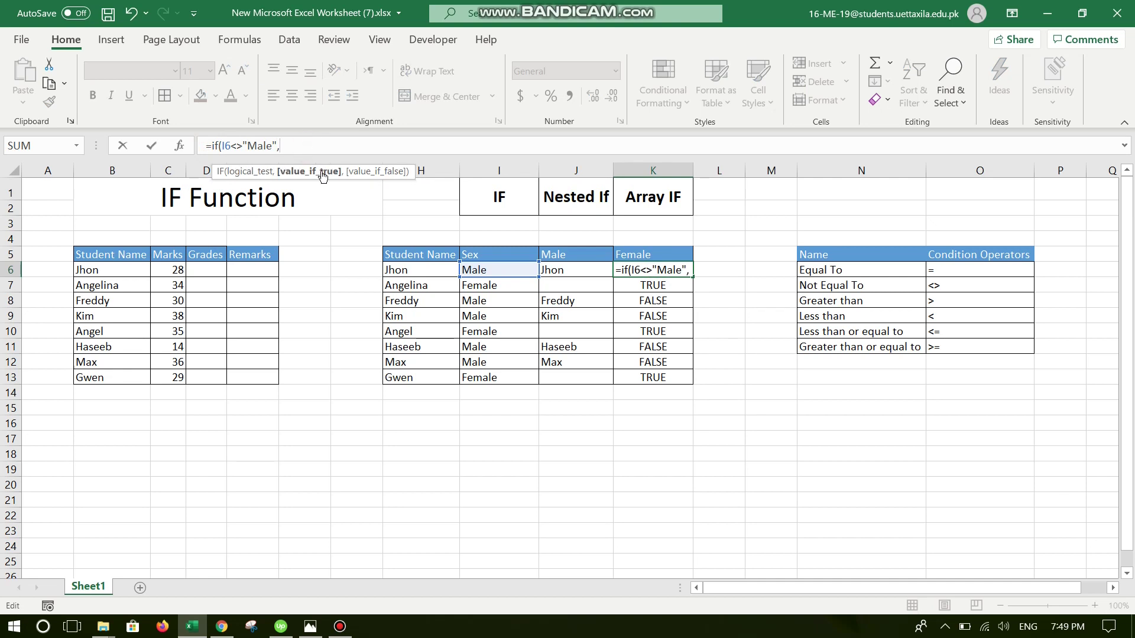
pyautogui.click(441, 272)
pyautogui.write(',')
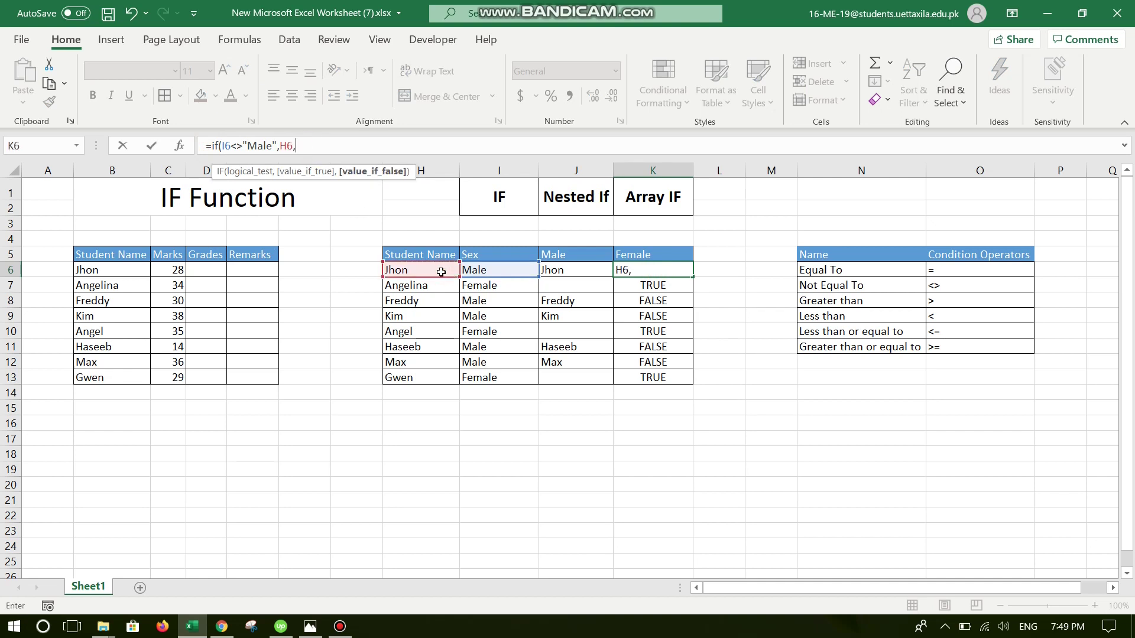
pyautogui.write('""')
pyautogui.press('Return')
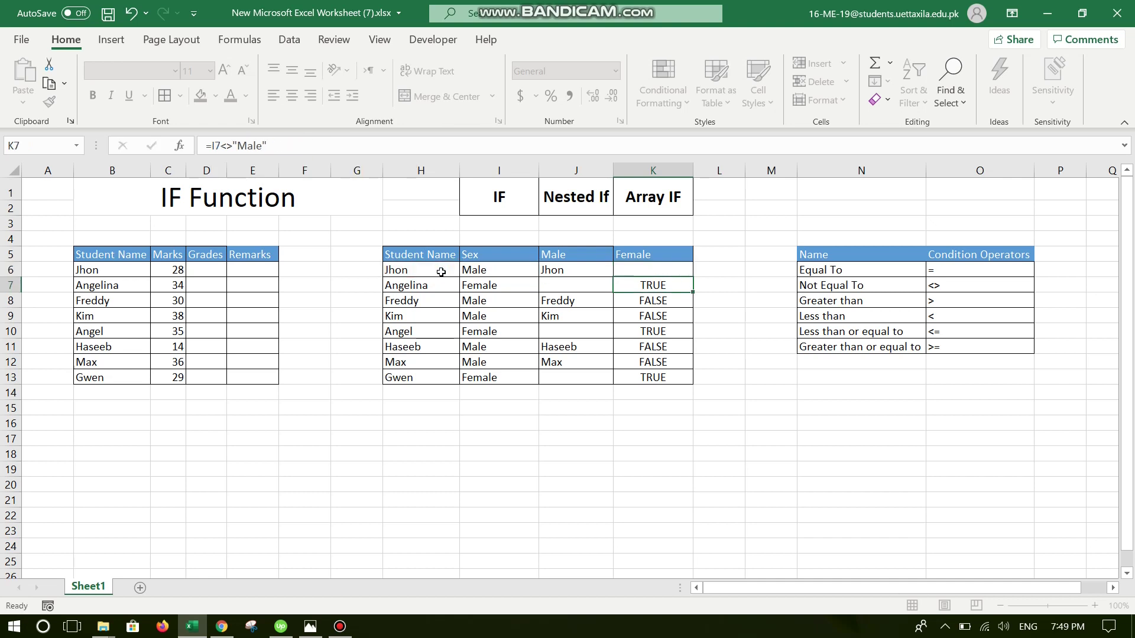
pyautogui.click(632, 264)
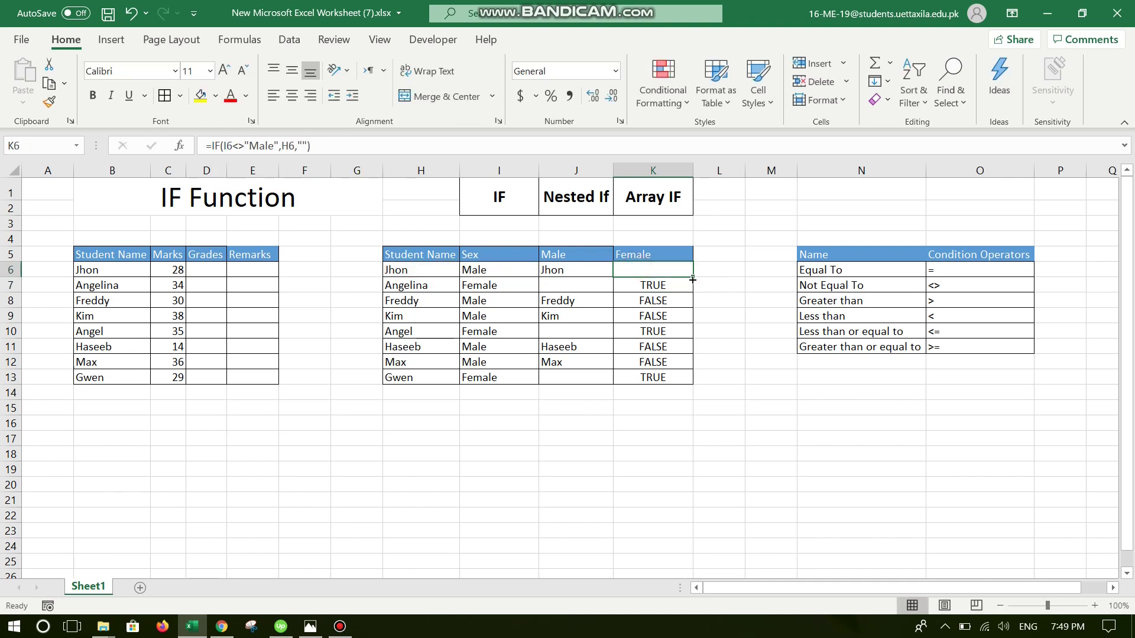
pyautogui.moveTo(692, 277); pyautogui.dragTo(686, 378)
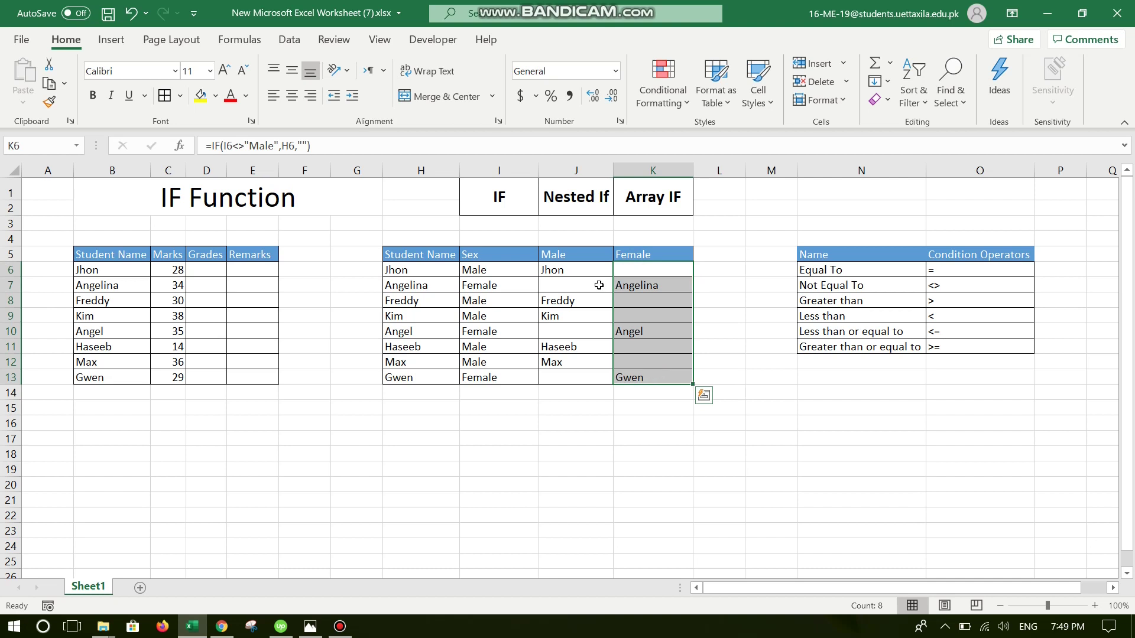
# Step: Review the names listed in the Male and Female columns and the remaining condition operators in O8:O11
pyautogui.click(564, 269)
pyautogui.moveTo(612, 276); pyautogui.dragTo(585, 393)
pyautogui.moveTo(650, 265); pyautogui.dragTo(650, 376)
pyautogui.moveTo(952, 300); pyautogui.dragTo(942, 345)
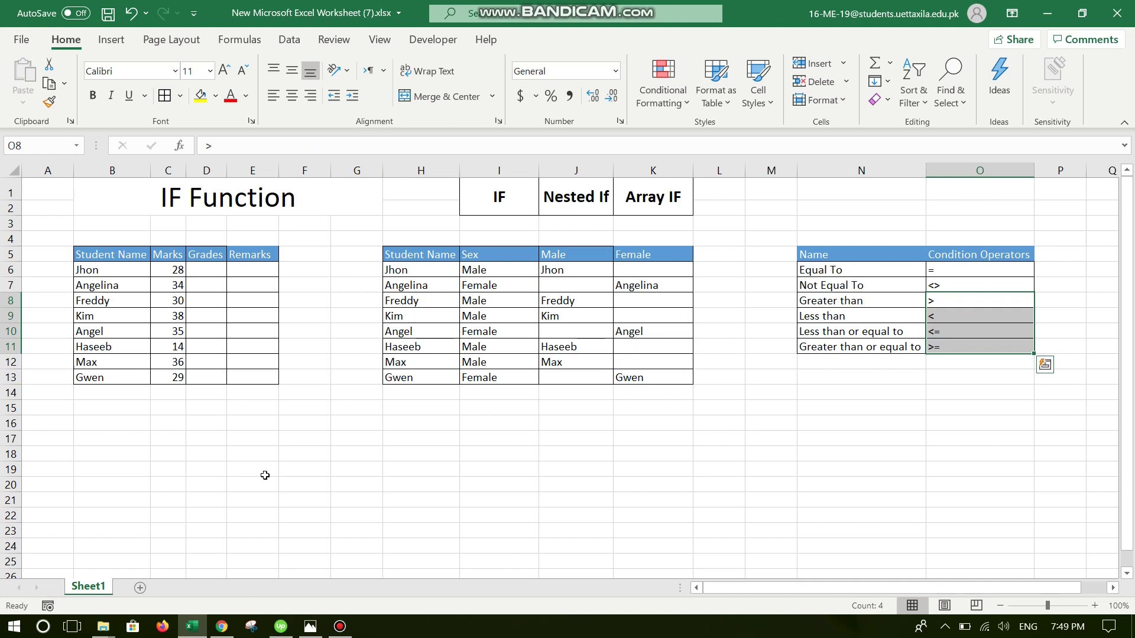
# Step: Enter =IF(C6>35,"A","B") in cell D6 of the Grades column and fill it down to D13
pyautogui.click(207, 272)
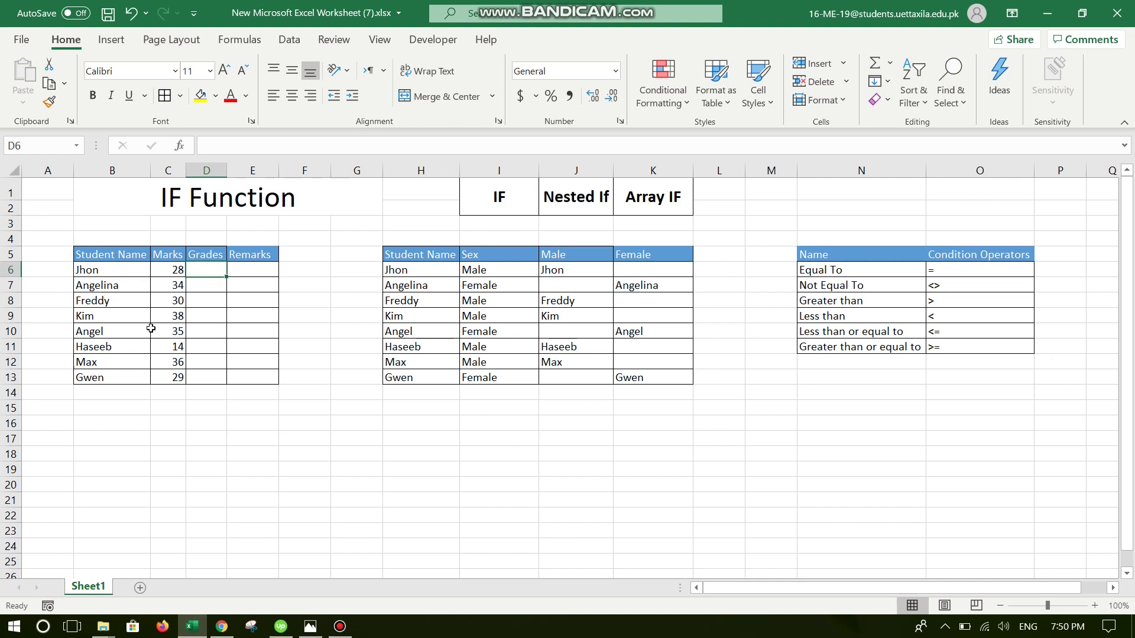
pyautogui.write('=')
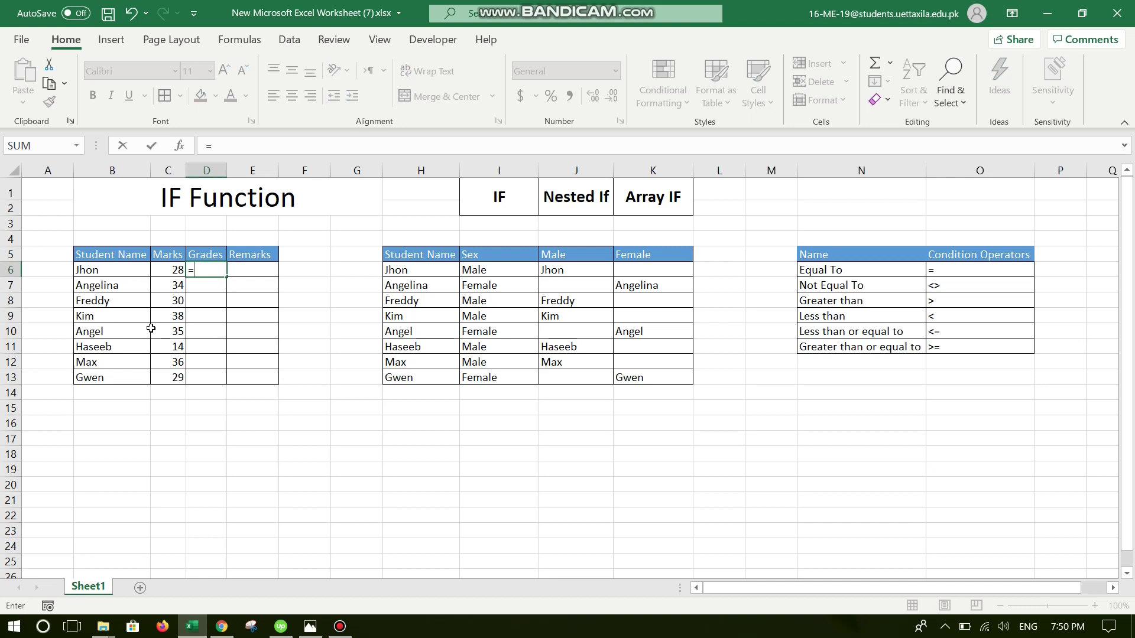
pyautogui.write('if(')
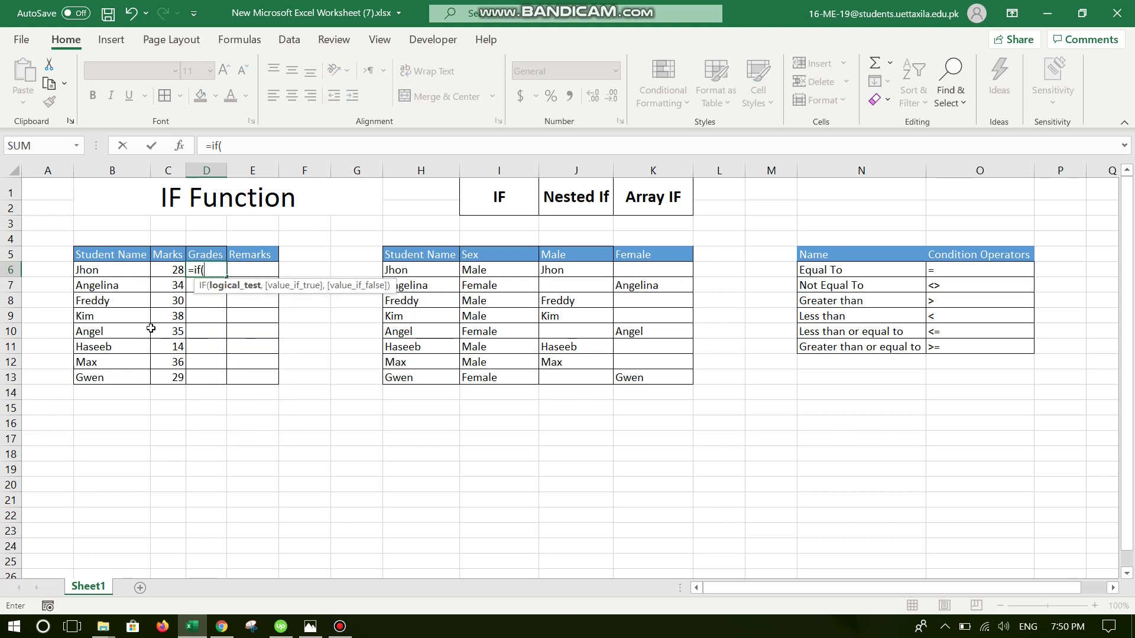
pyautogui.click(176, 270)
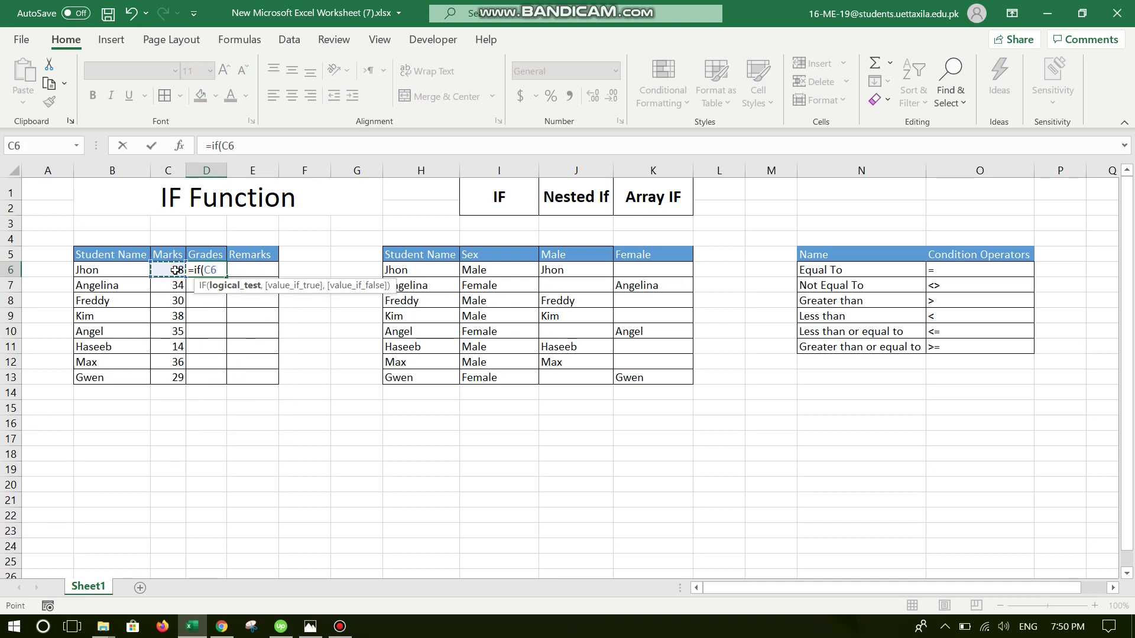
pyautogui.write('>35,')
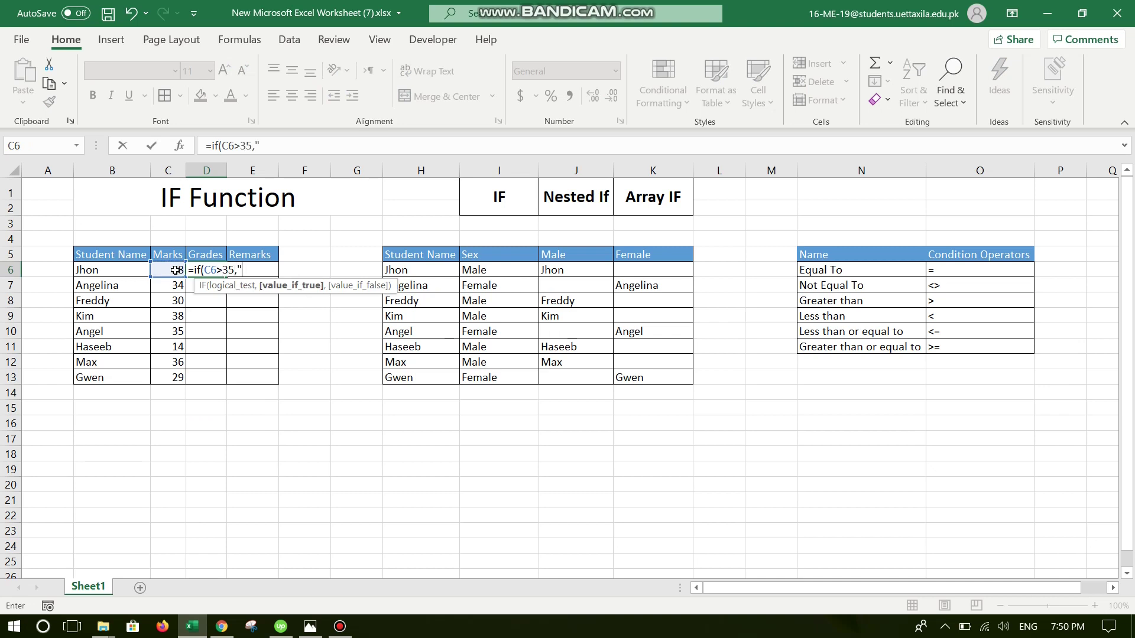
pyautogui.write('"A",')
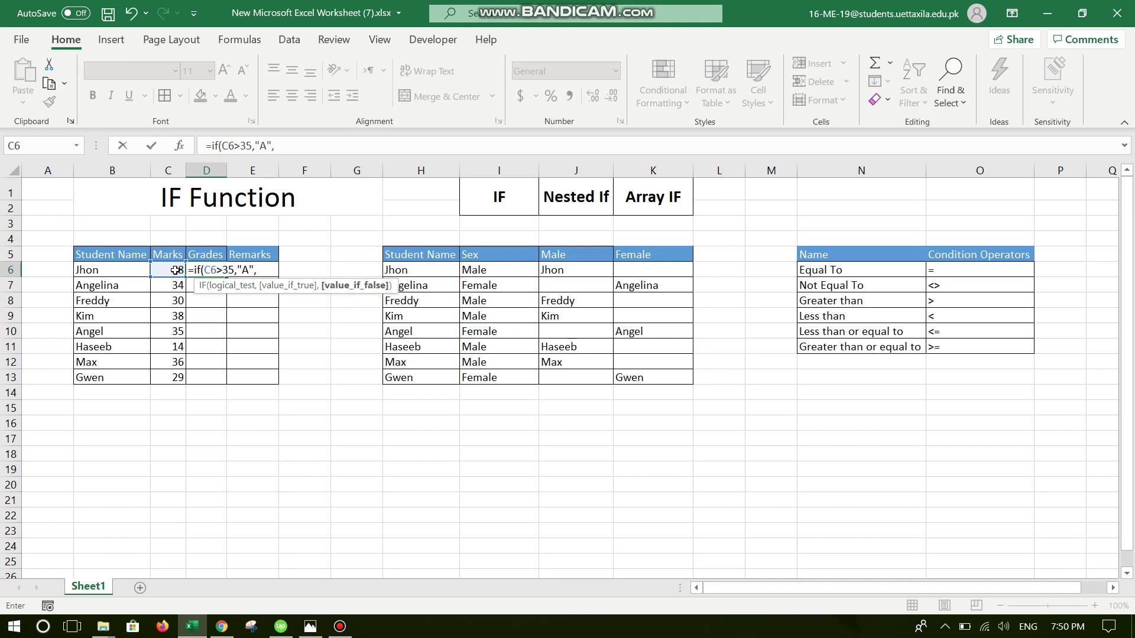
pyautogui.write('"B"')
pyautogui.press('Return')
pyautogui.click(222, 270)
pyautogui.moveTo(227, 276); pyautogui.dragTo(221, 378)
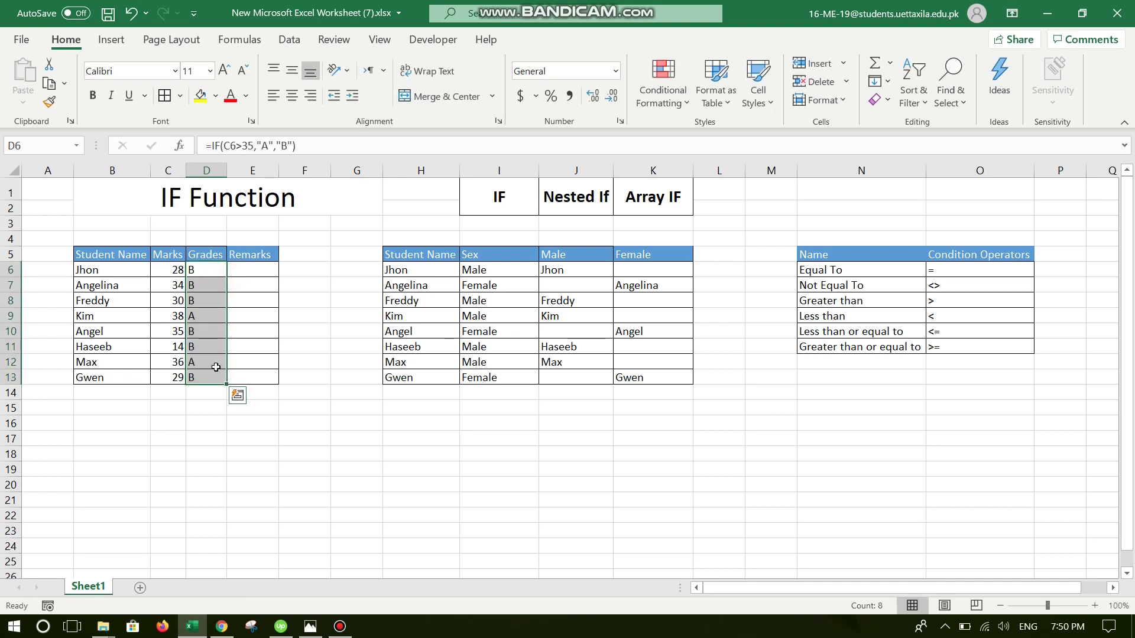
# Step: Examine the arguments of the D6 grade formula and compare the row 10 mark with its grade
pyautogui.click(254, 147)
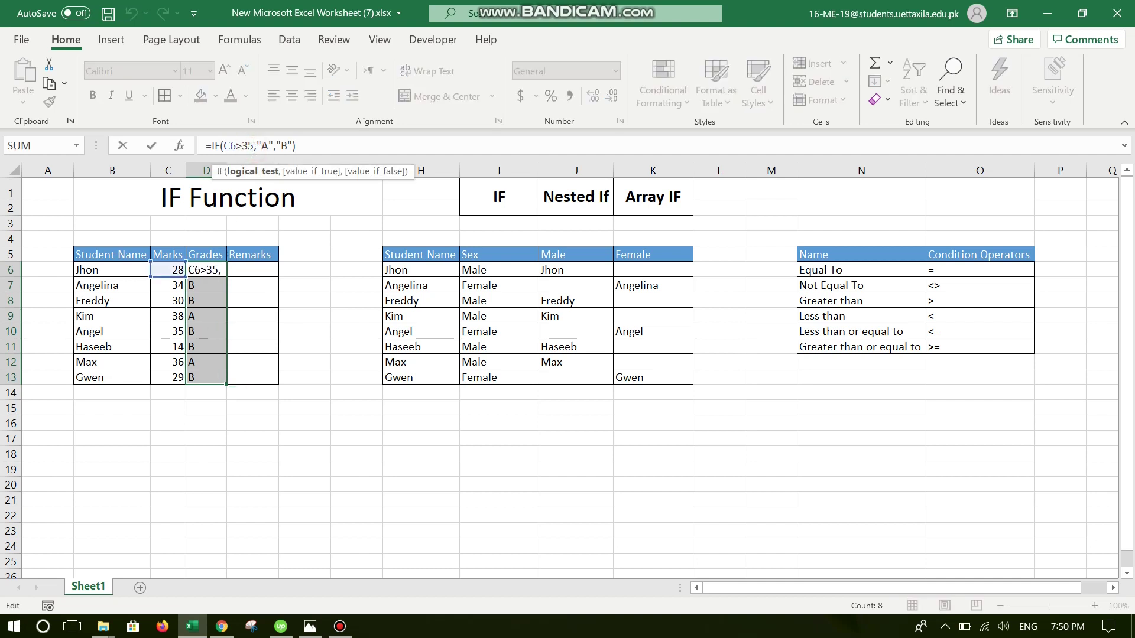
pyautogui.click(267, 146)
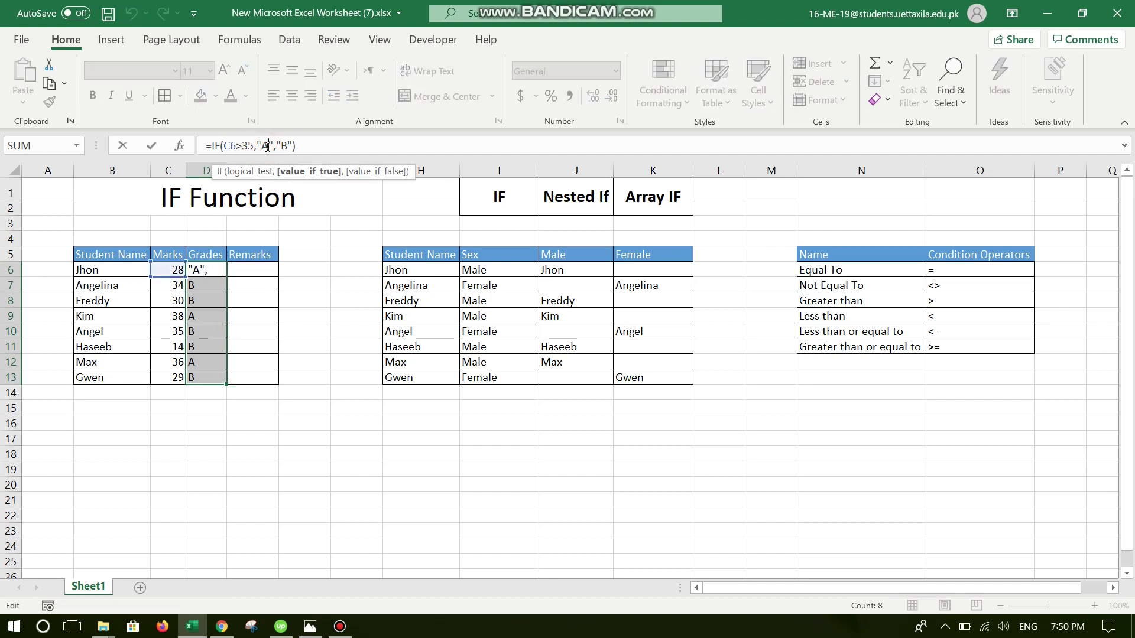
pyautogui.press('Escape')
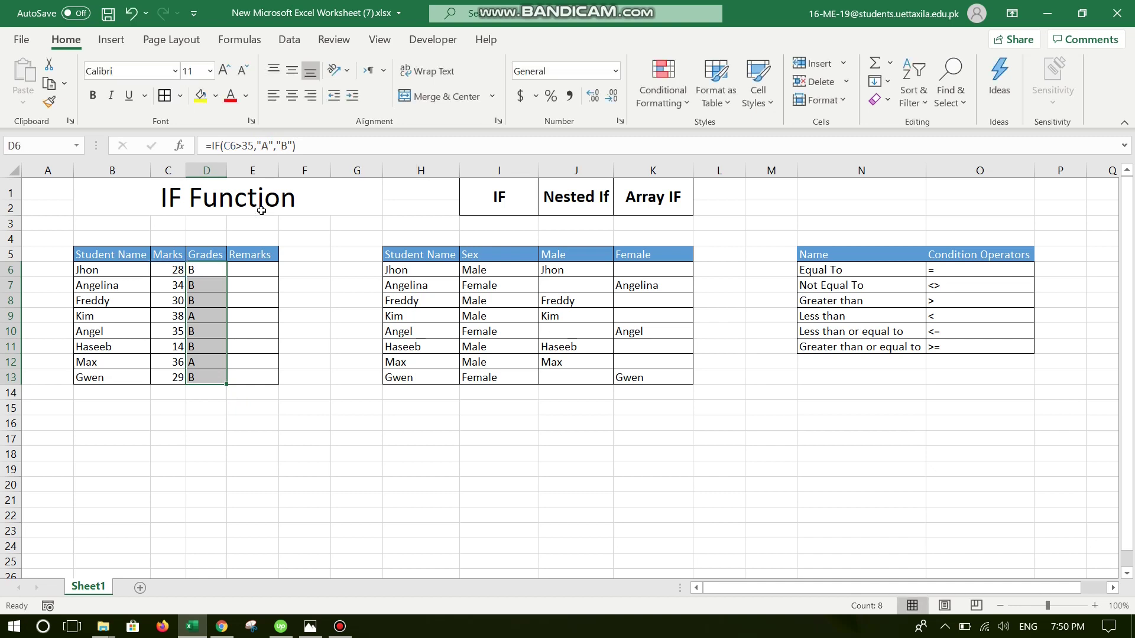
pyautogui.click(179, 331)
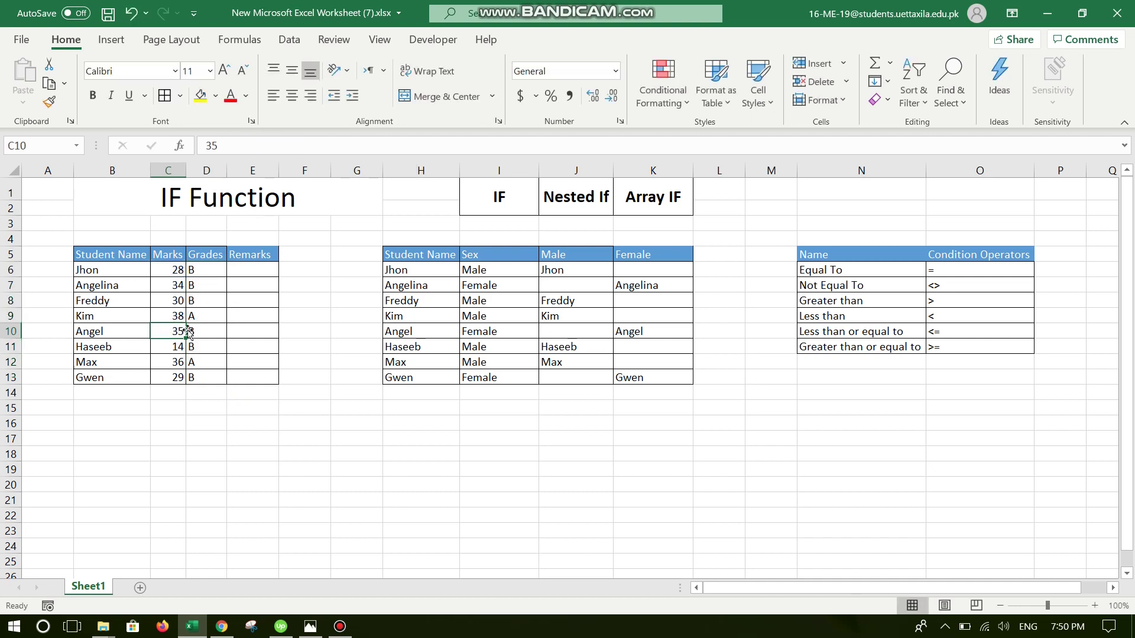
pyautogui.click(197, 332)
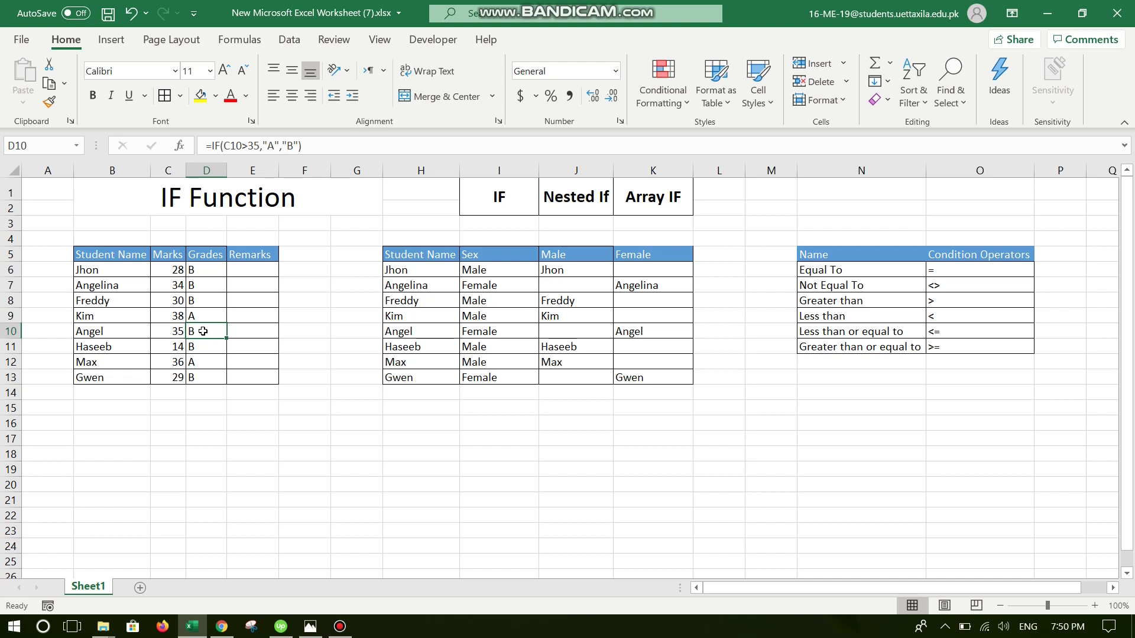
# Step: Change the D6 formula to =IF(C6>=35,"A","B") and fill it down to D13
pyautogui.click(214, 272)
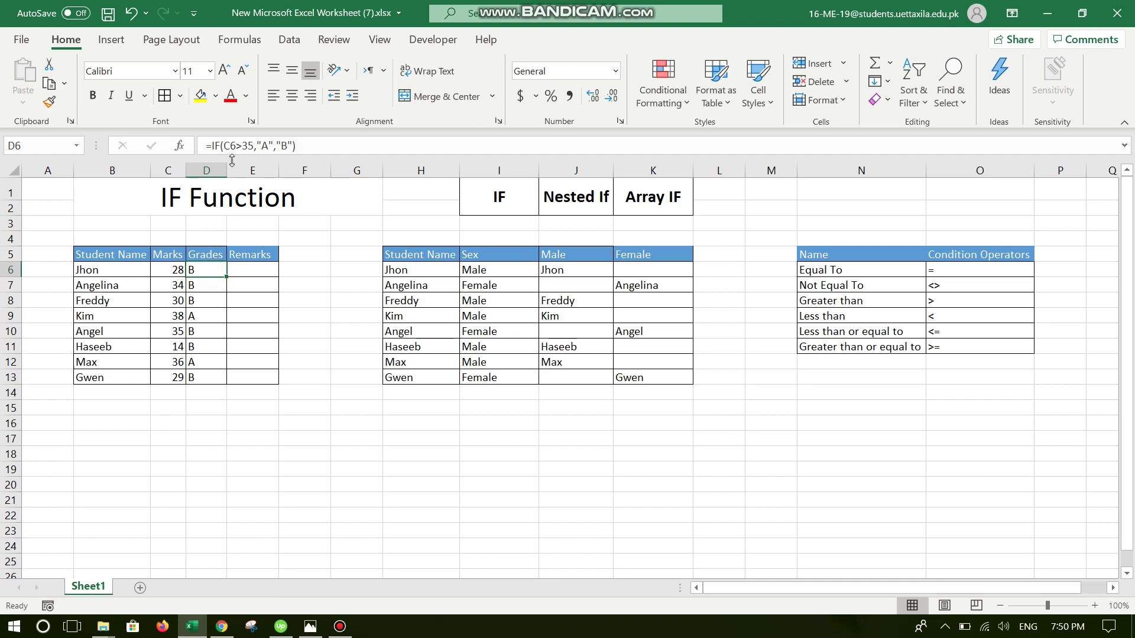
pyautogui.click(242, 146)
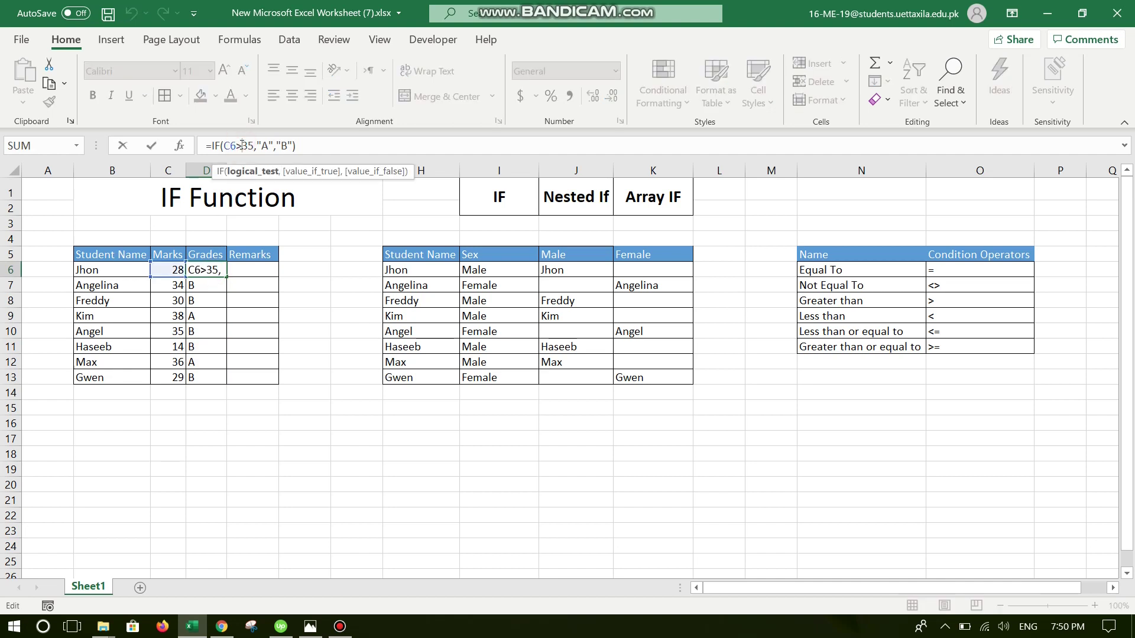
pyautogui.press('Return')
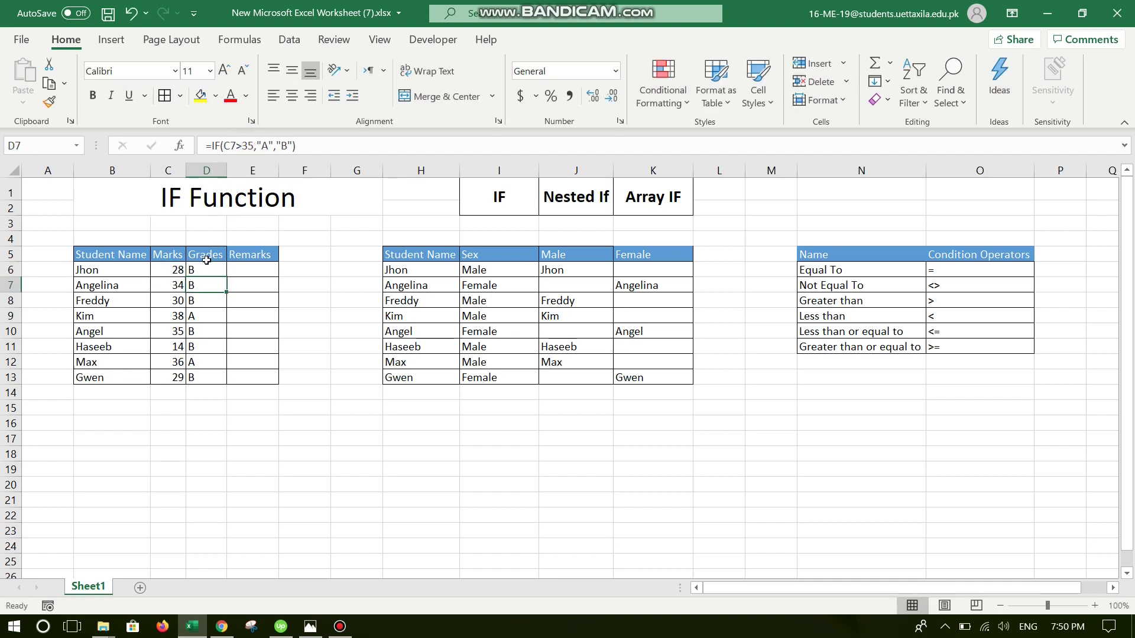
pyautogui.click(223, 272)
pyautogui.moveTo(226, 276); pyautogui.dragTo(228, 378)
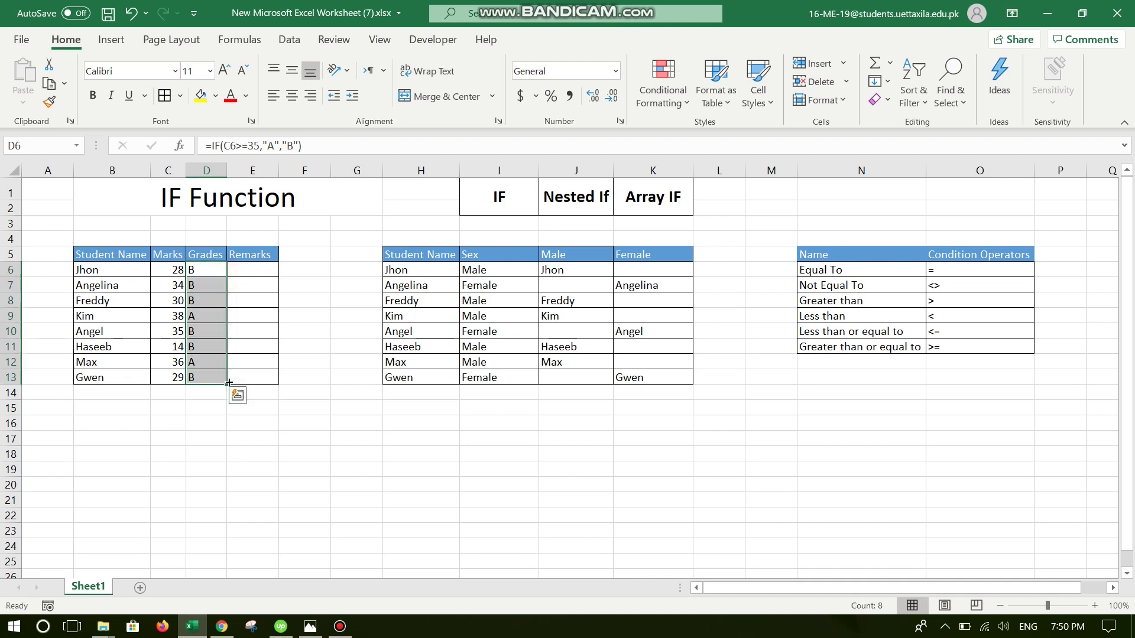
# Step: Check the updated grade formula in D10 against the student in row 10
pyautogui.click(206, 333)
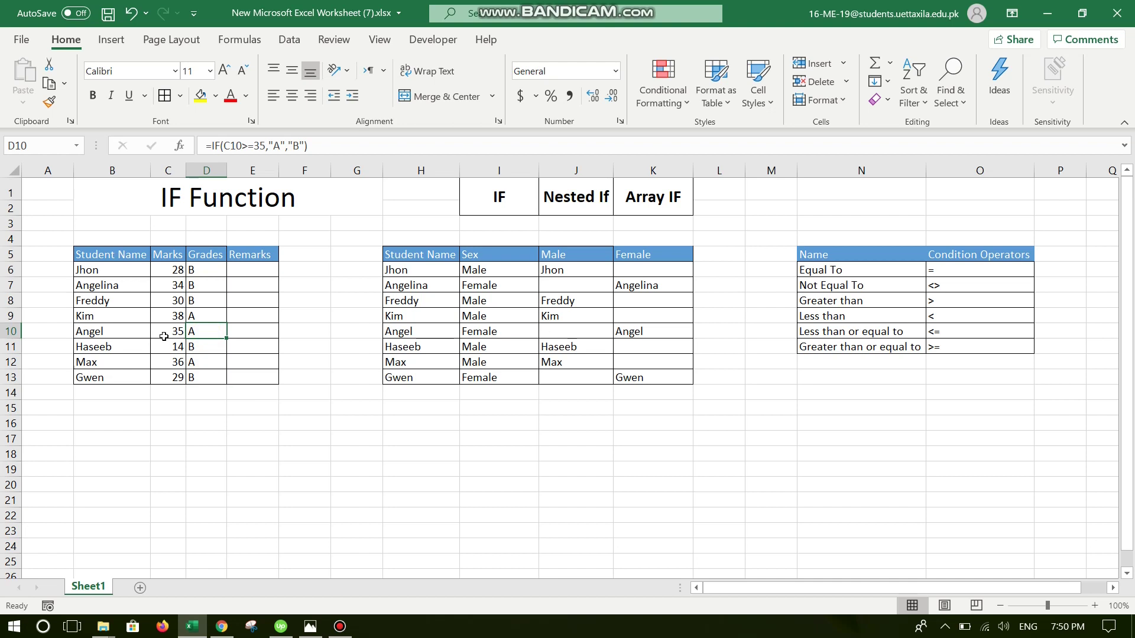
pyautogui.click(124, 331)
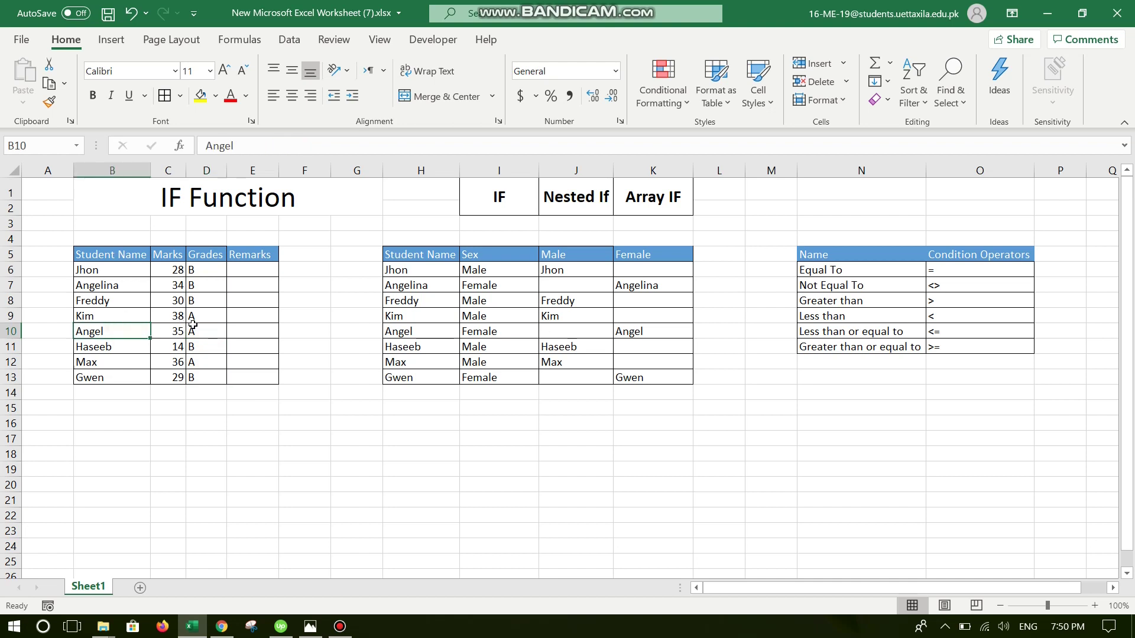
pyautogui.click(202, 328)
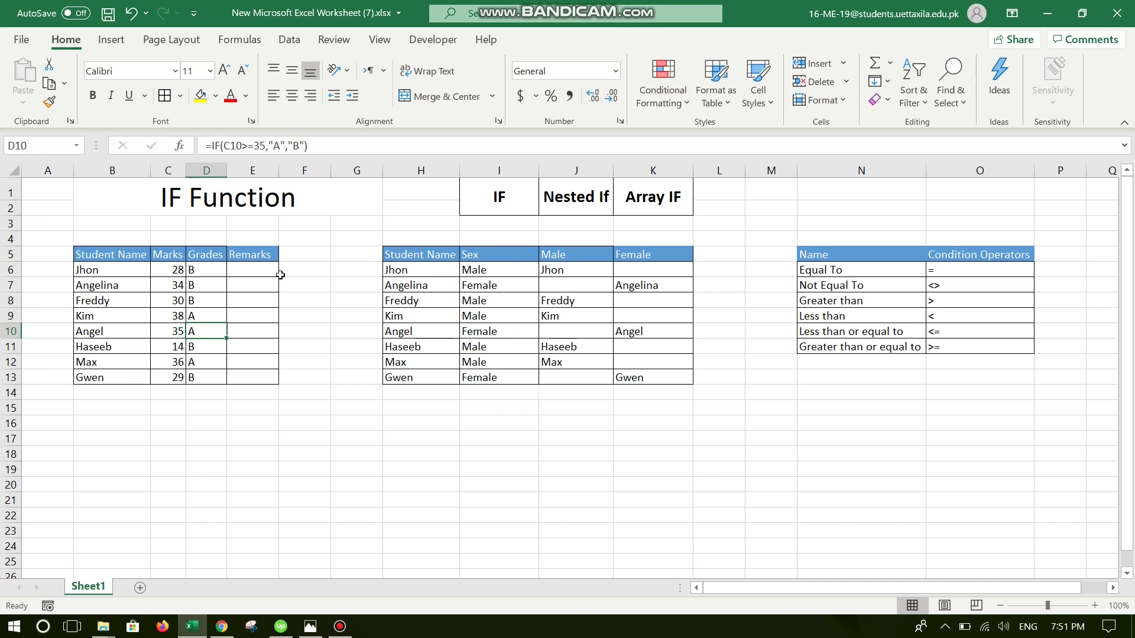
# Step: Review the IF and Nested If headings, and examine the arguments of the D6 grade formula
pyautogui.click(500, 194)
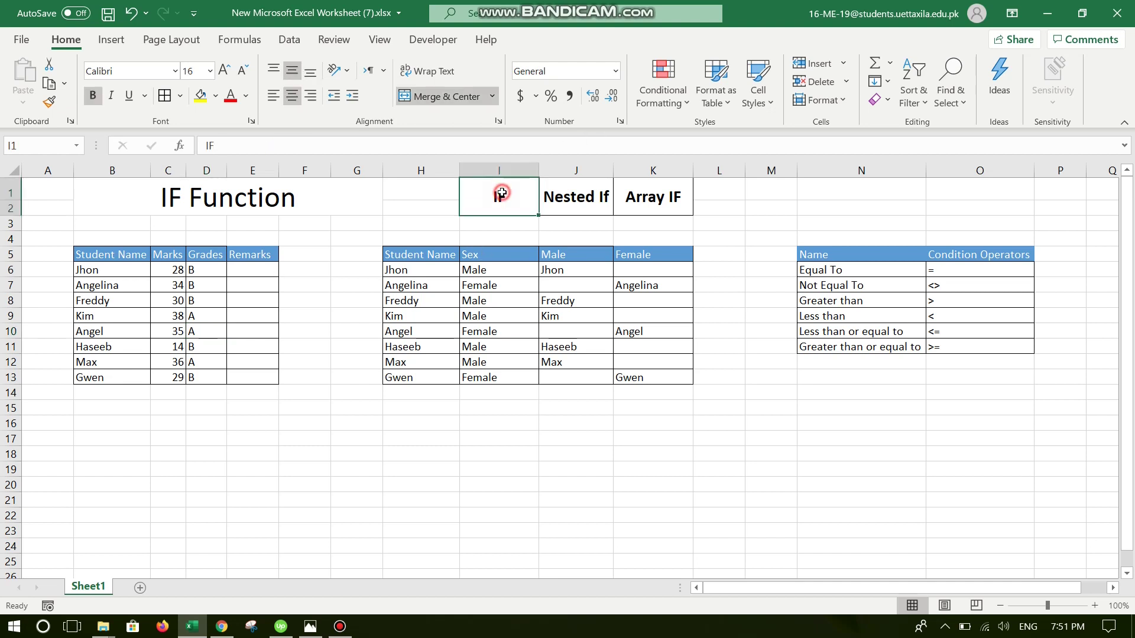
pyautogui.press('Right')
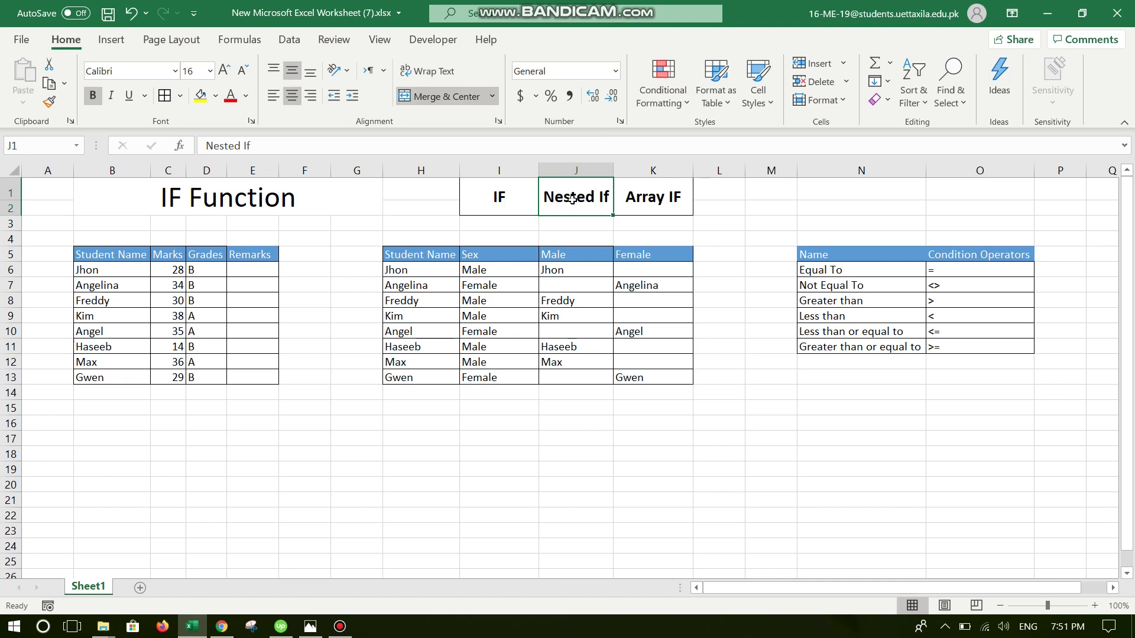
pyautogui.click(210, 272)
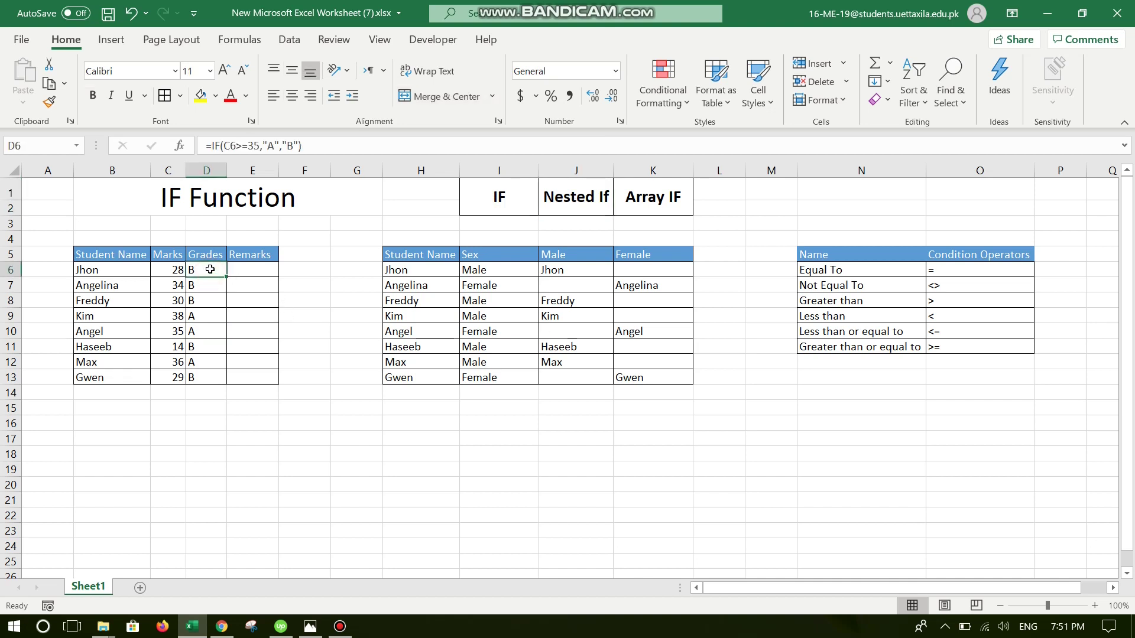
pyautogui.click(214, 147)
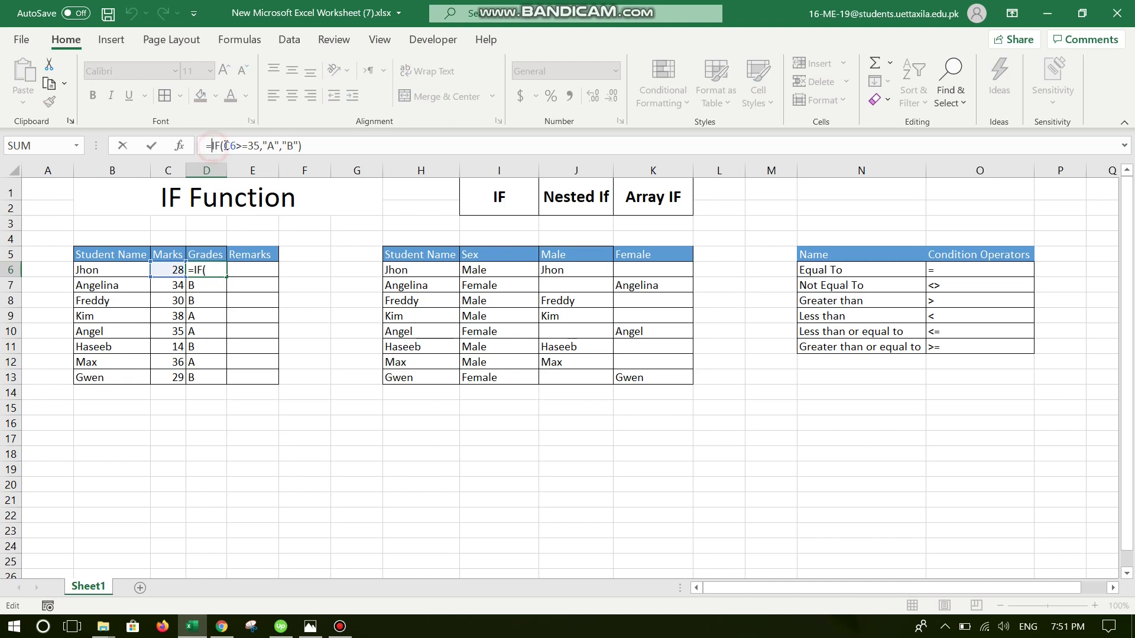
pyautogui.click(255, 145)
pyautogui.click(278, 146)
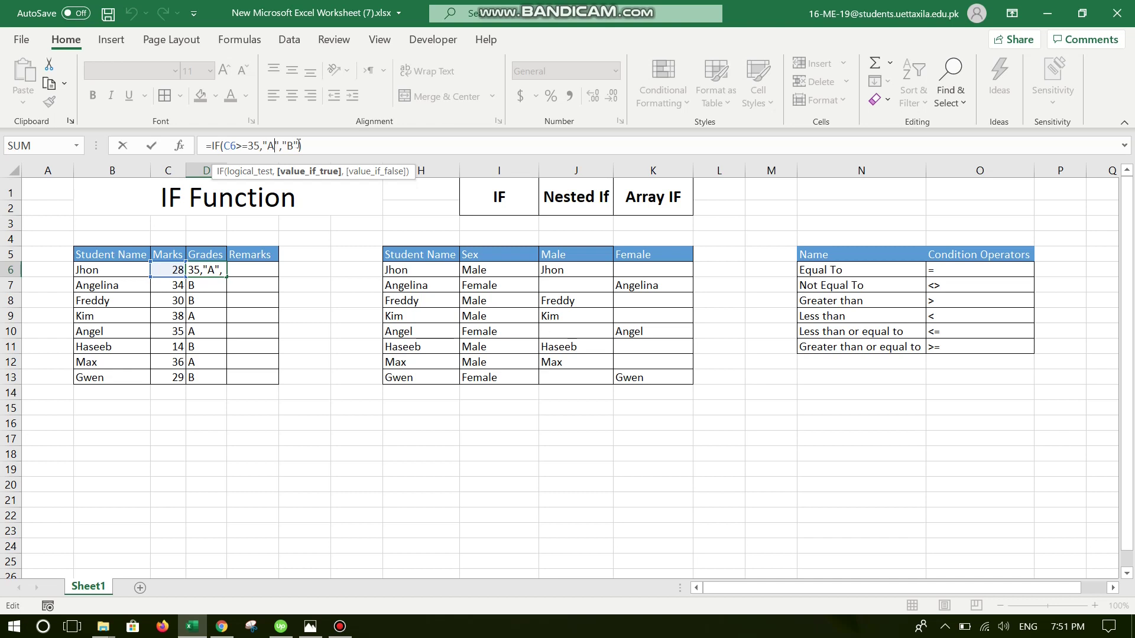
# Step: Replace the value-if-false "B" in the D6 formula with a nested IF testing C6>=35 that returns "B"
pyautogui.moveTo(299, 145); pyautogui.dragTo(282, 144)
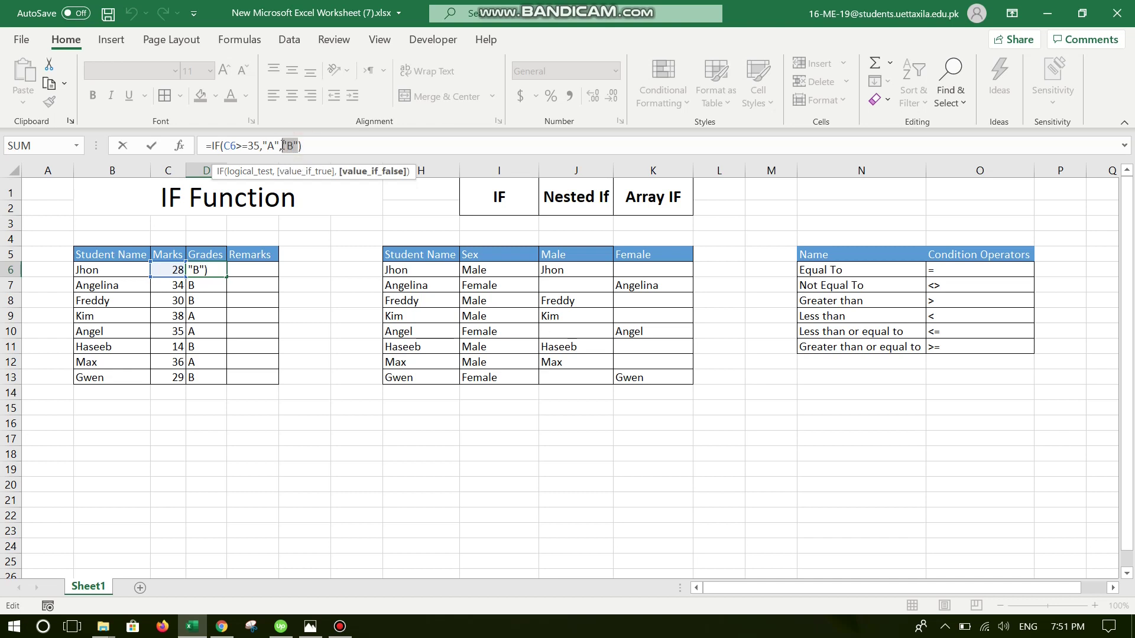
pyautogui.write('if')
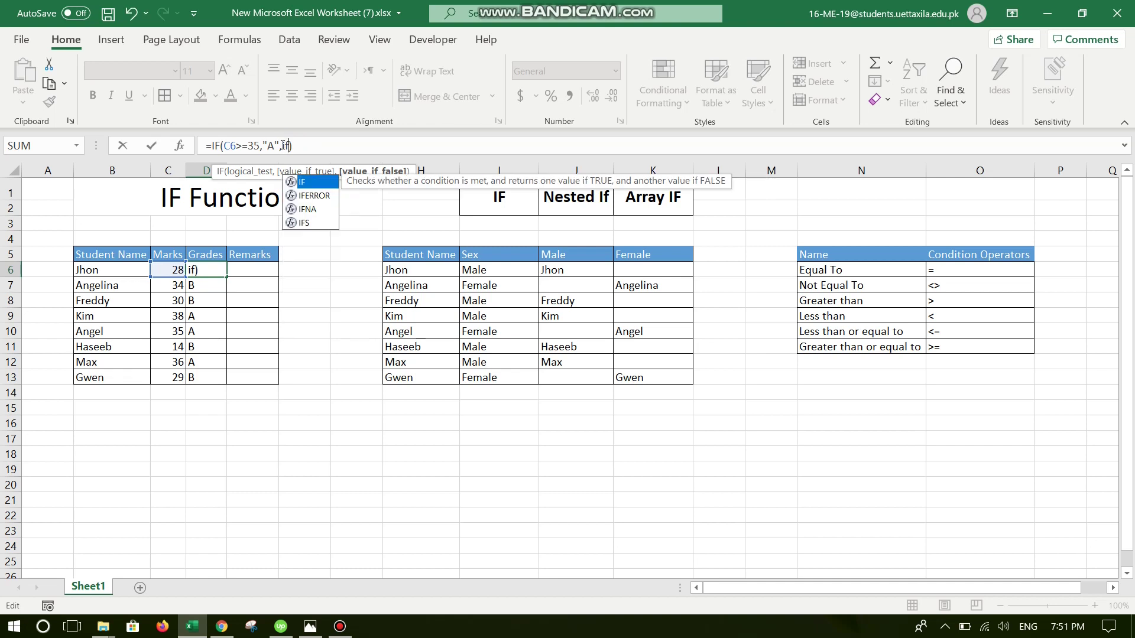
pyautogui.write('(')
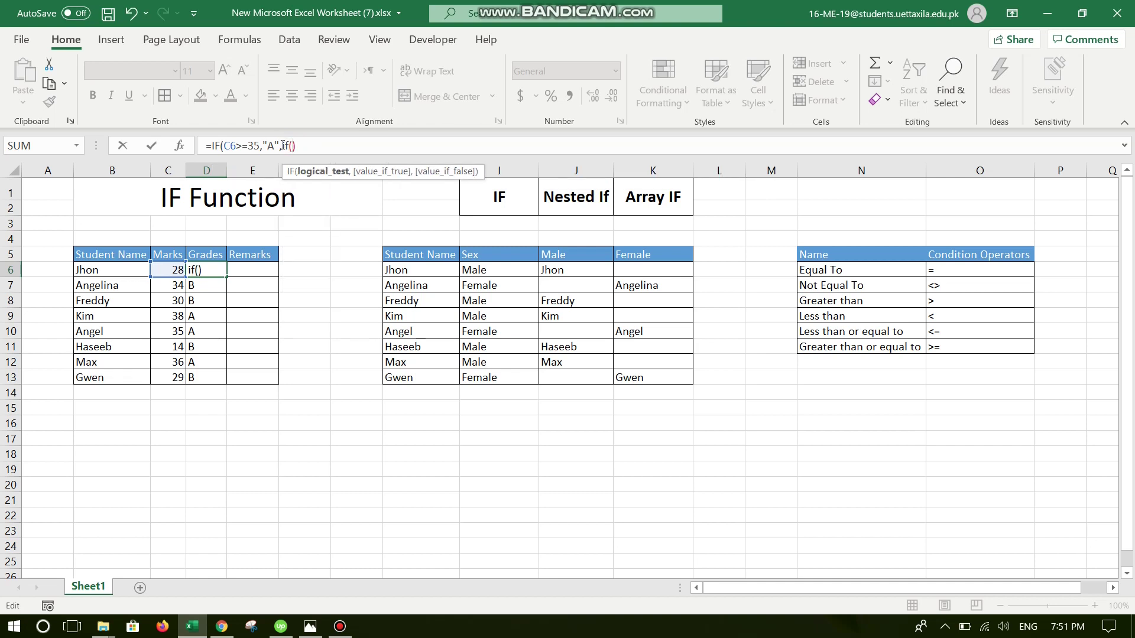
pyautogui.click(170, 270)
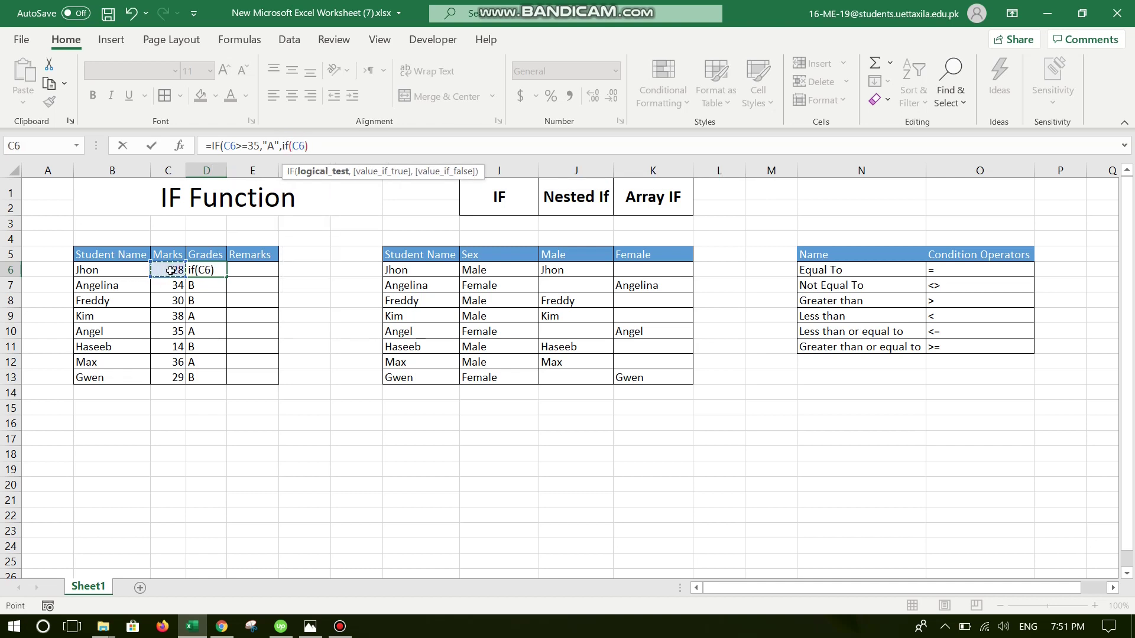
pyautogui.write('>=35,')
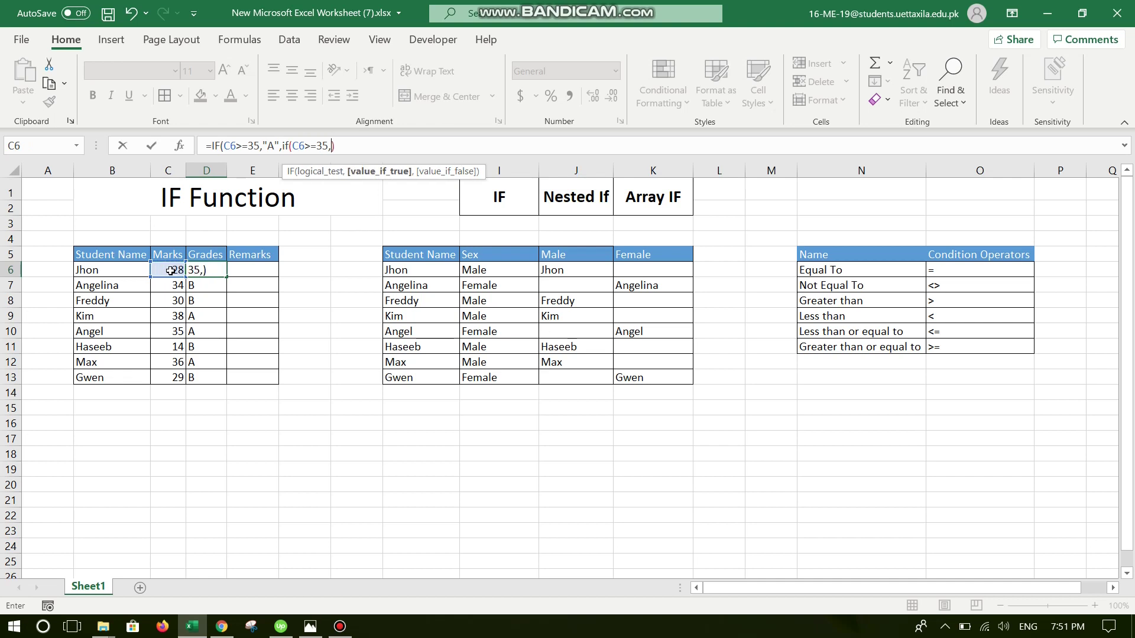
pyautogui.write('"B",')
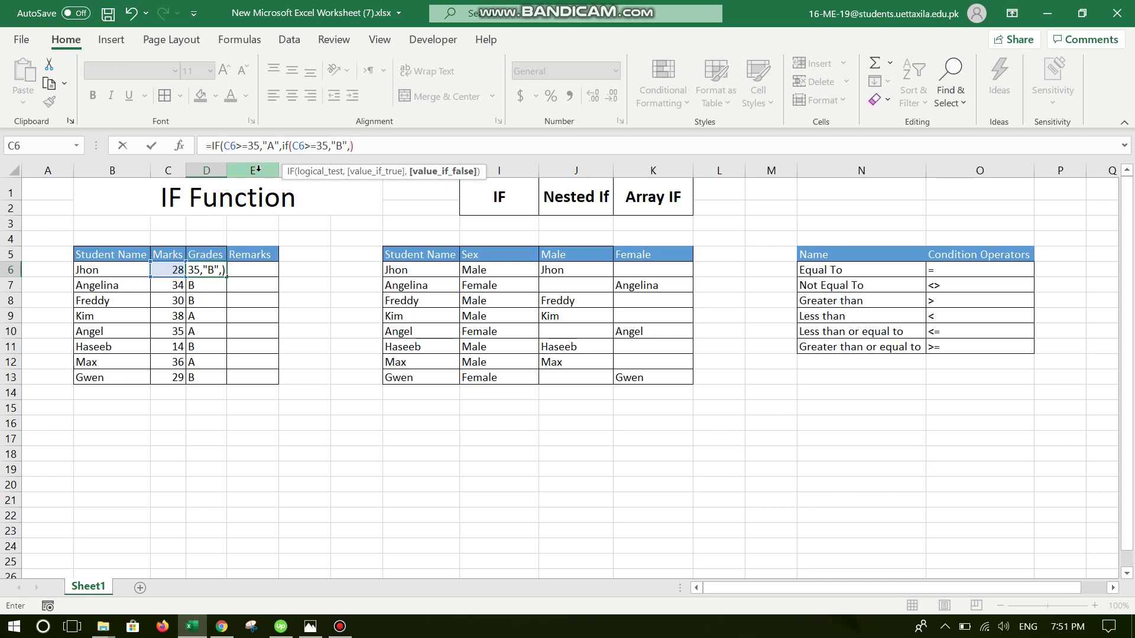
# Step: Add a third nested IF to the D6 formula as the value if false, testing C6>=30 and returning "C"
pyautogui.click(342, 145)
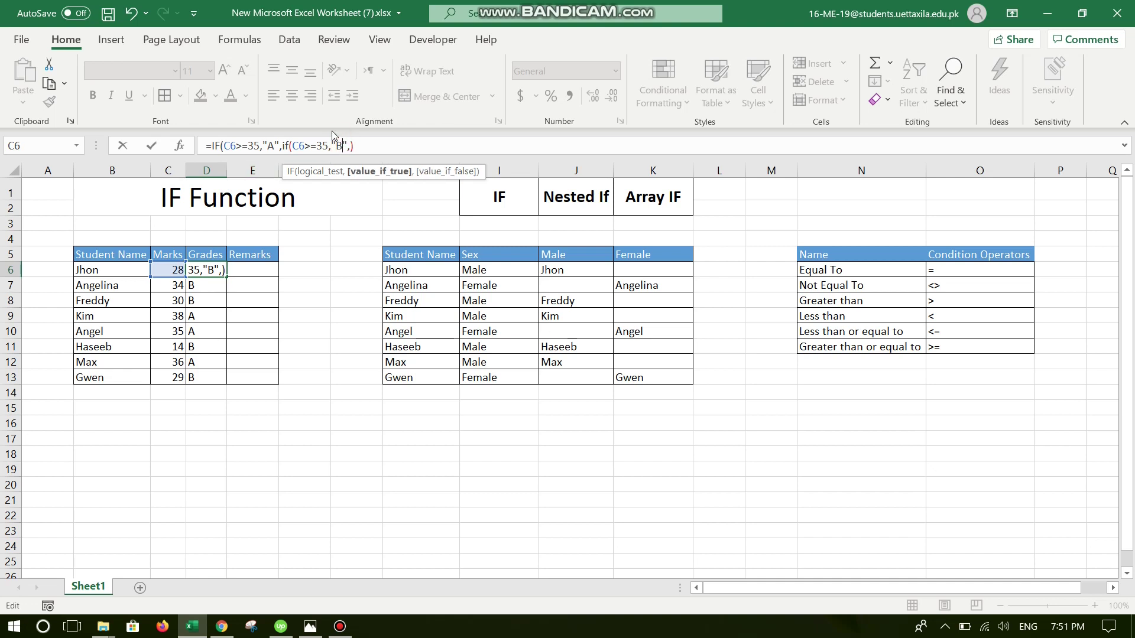
pyautogui.click(286, 146)
pyautogui.click(310, 145)
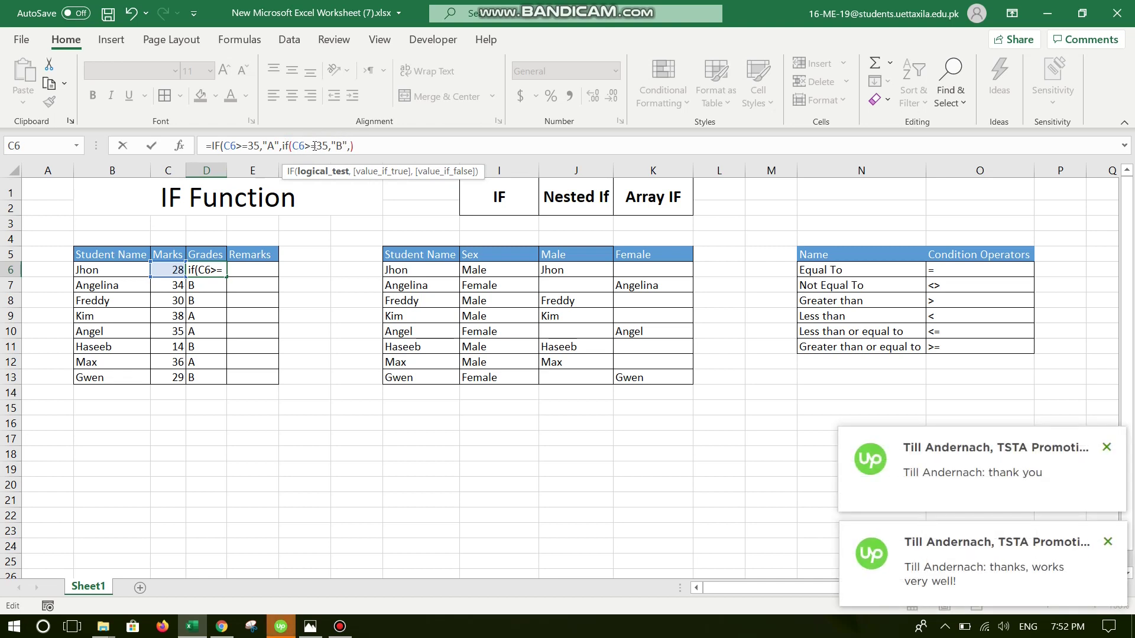
pyautogui.click(349, 146)
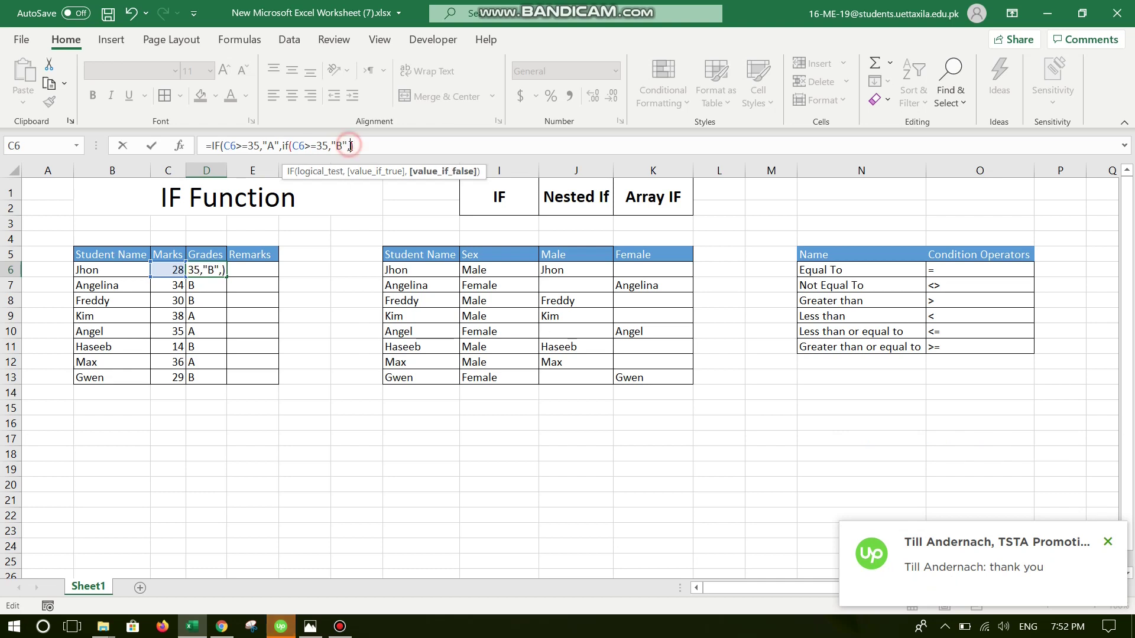
pyautogui.write(',if(')
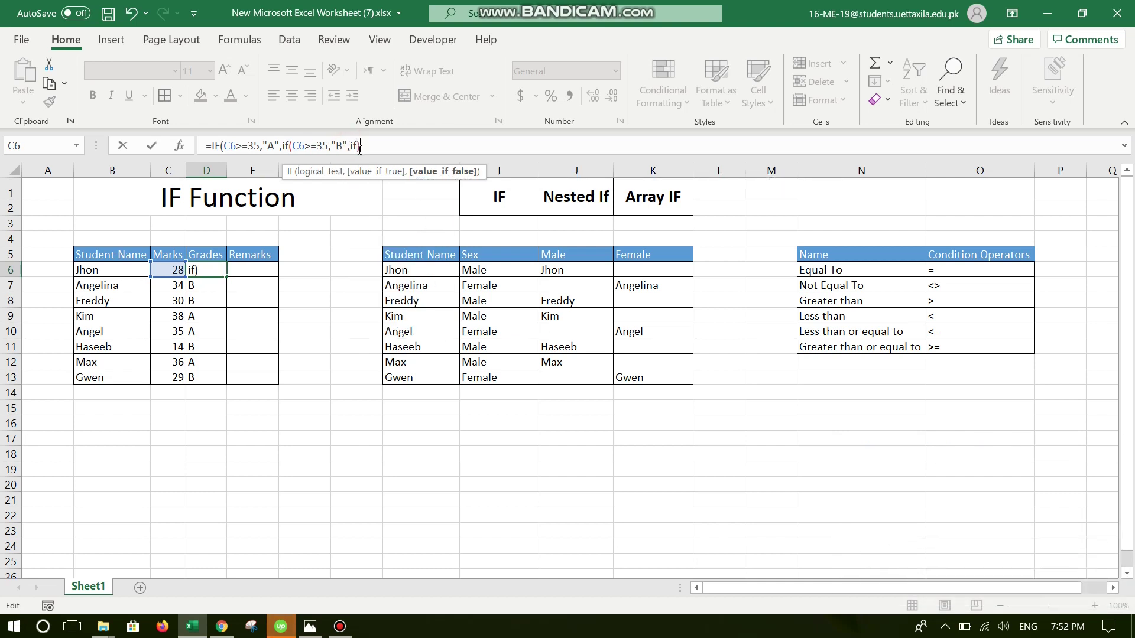
pyautogui.click(169, 268)
pyautogui.write('>')
pyautogui.write('=')
pyautogui.write('30')
pyautogui.write(',"C')
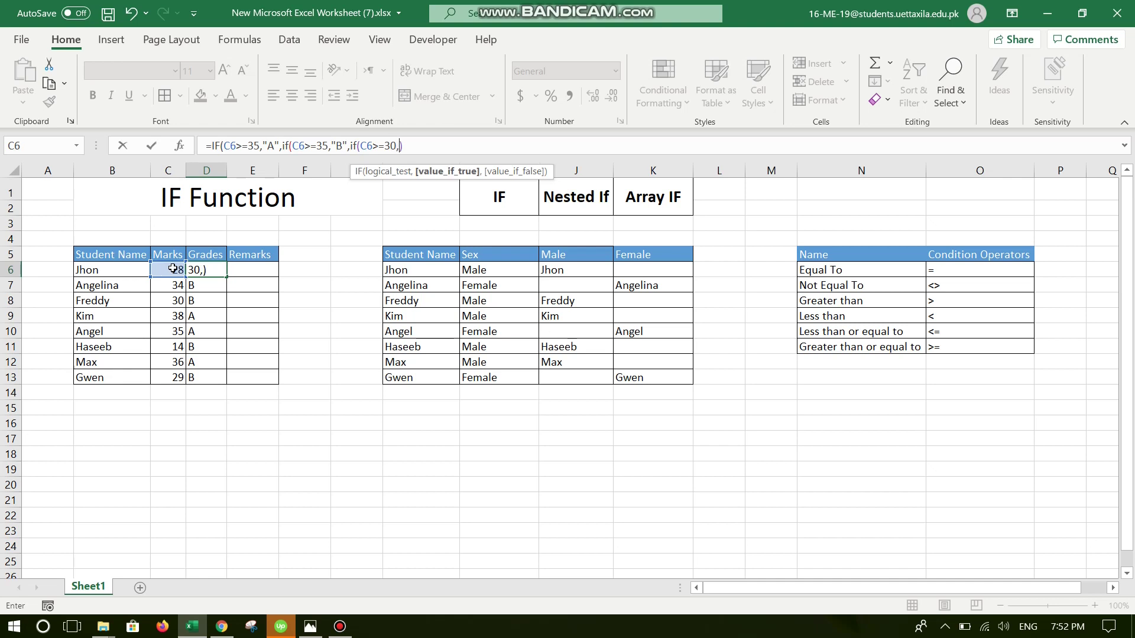
pyautogui.write('"')
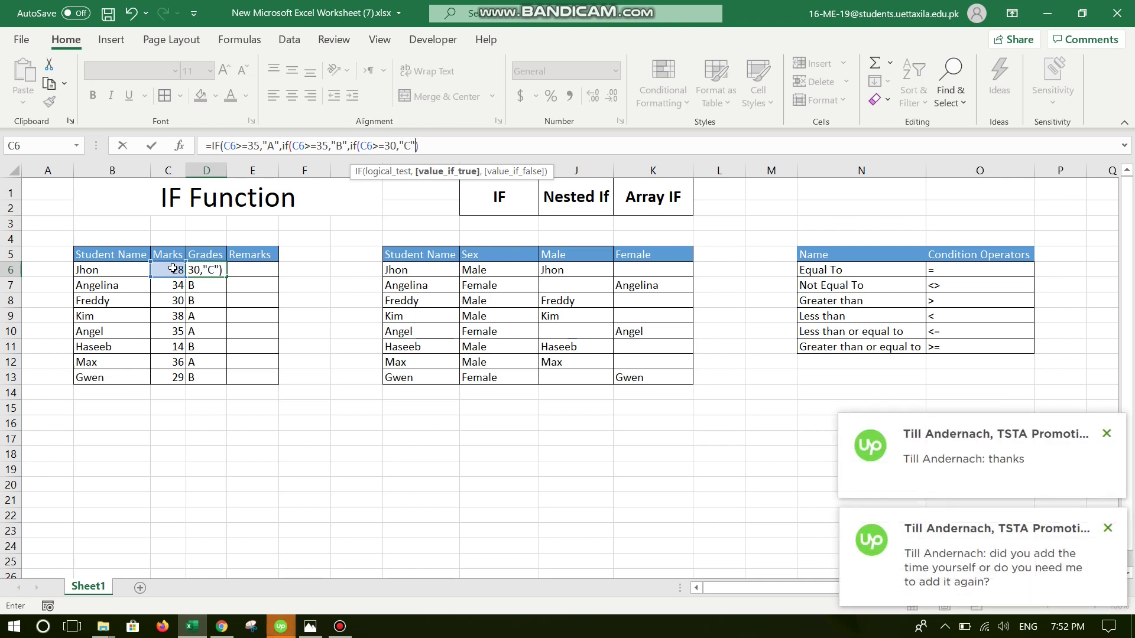
pyautogui.write(',')
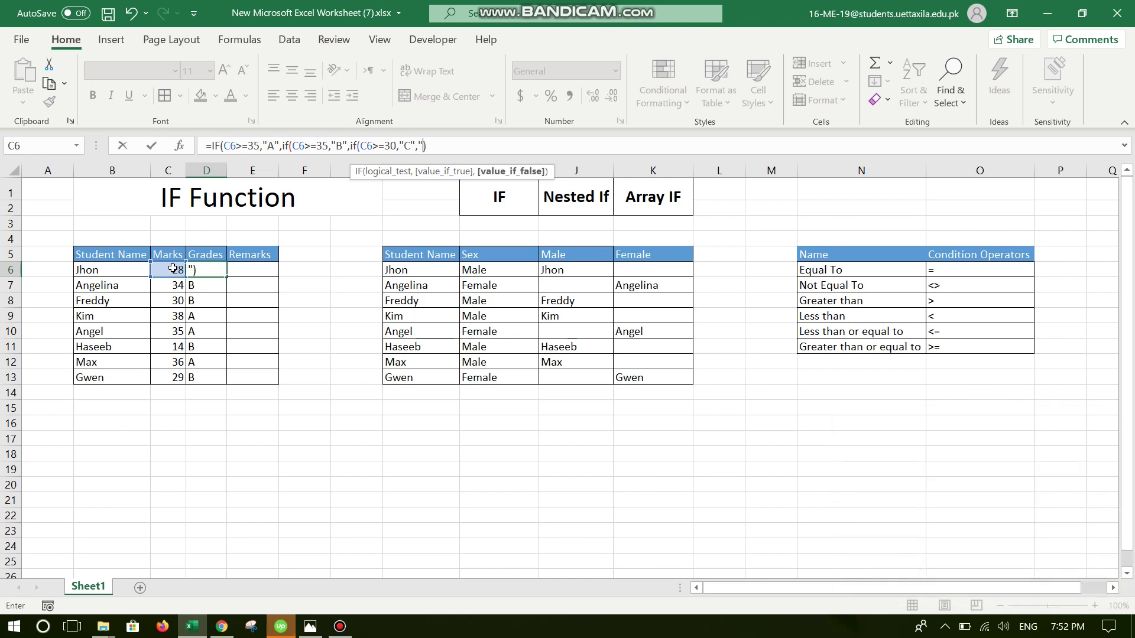
# Step: Finish the D6 nested formula with "F" as the final value if false and fill it down to D13
pyautogui.write('"f"')
pyautogui.click(428, 146)
pyautogui.press('BackSpace')
pyautogui.write('F')
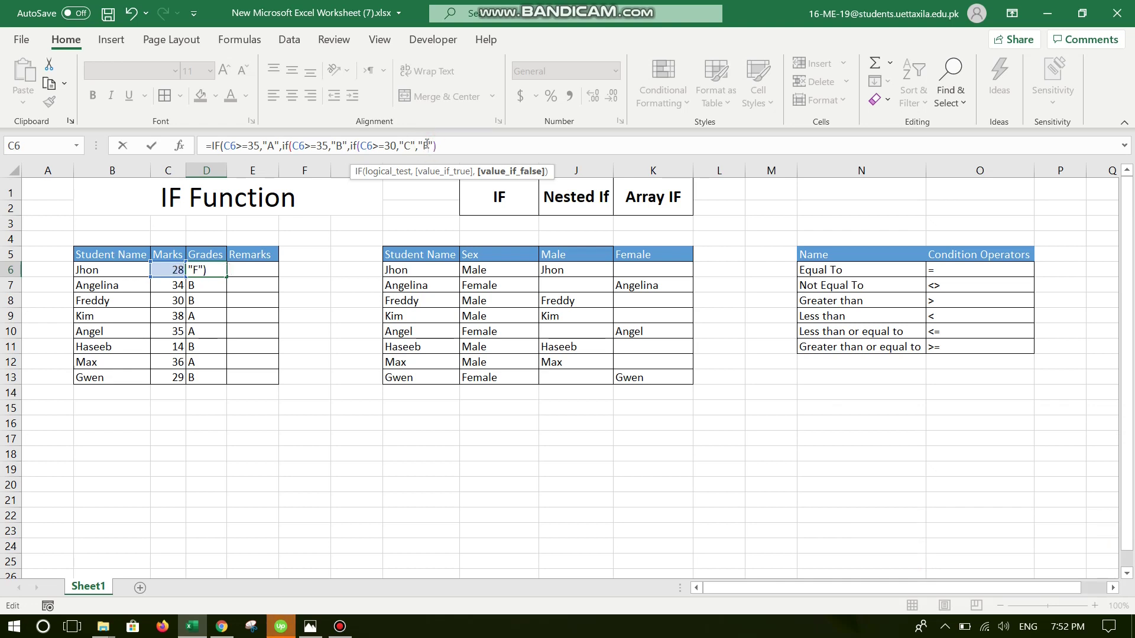
pyautogui.press('Return')
pyautogui.press('Return')
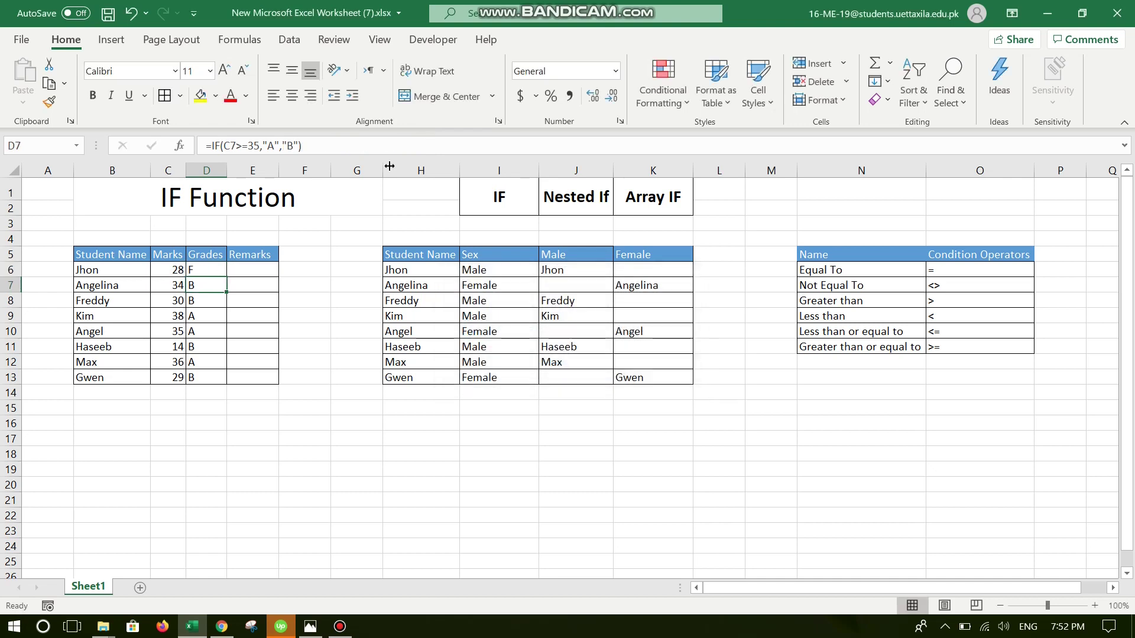
pyautogui.click(214, 266)
pyautogui.moveTo(226, 276); pyautogui.dragTo(212, 384)
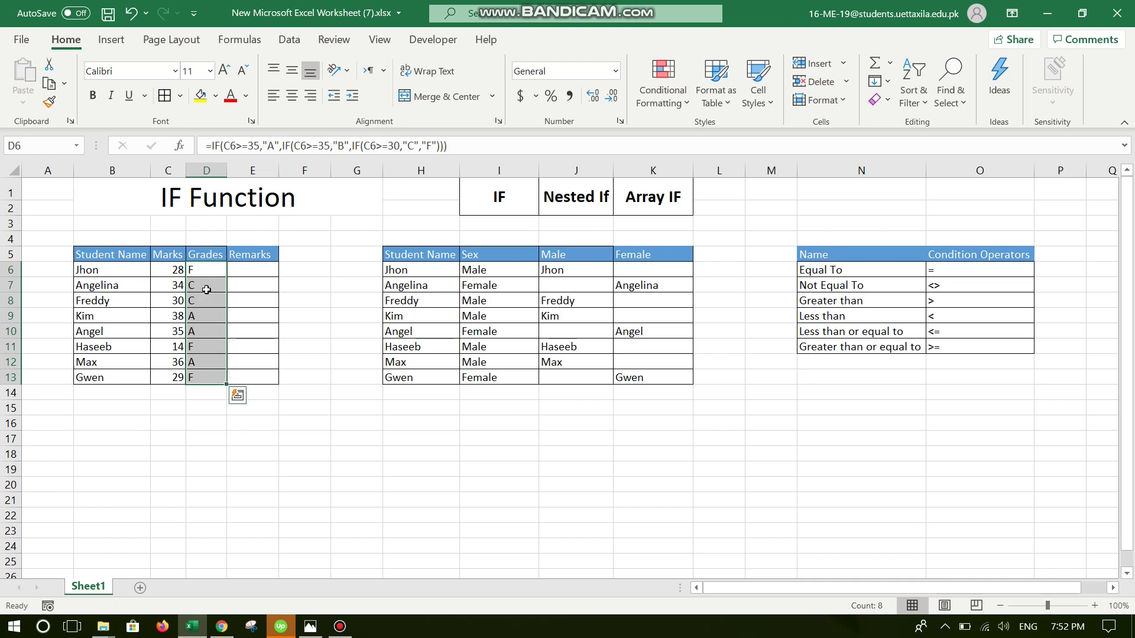
# Step: Examine each condition and return value of the nested IF formula in D6
pyautogui.click(218, 268)
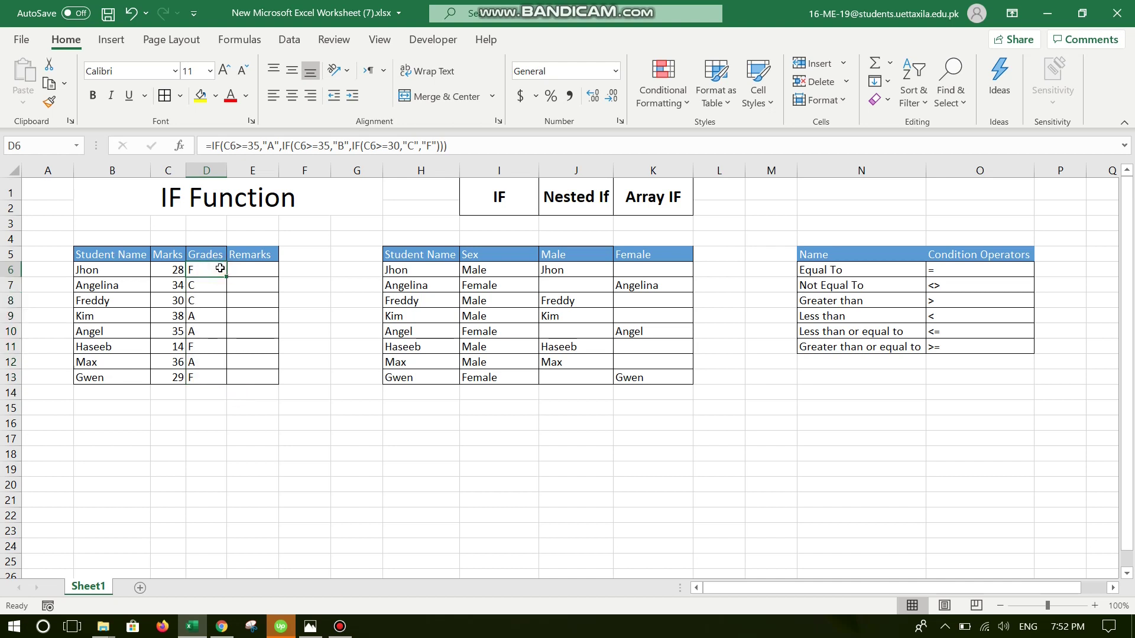
pyautogui.click(230, 145)
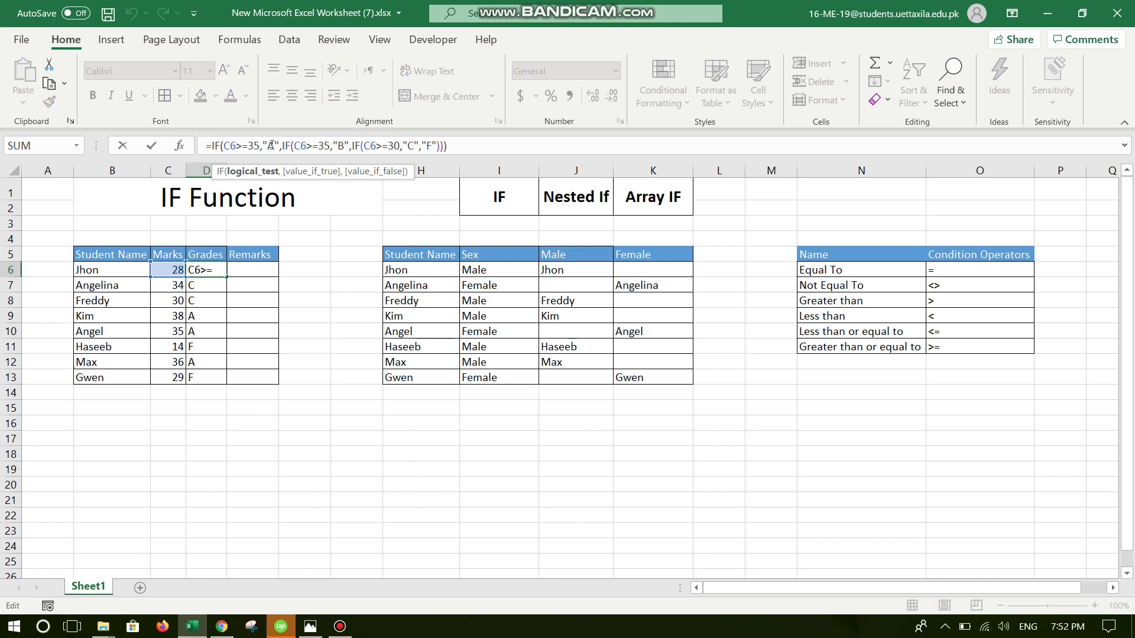
pyautogui.click(272, 145)
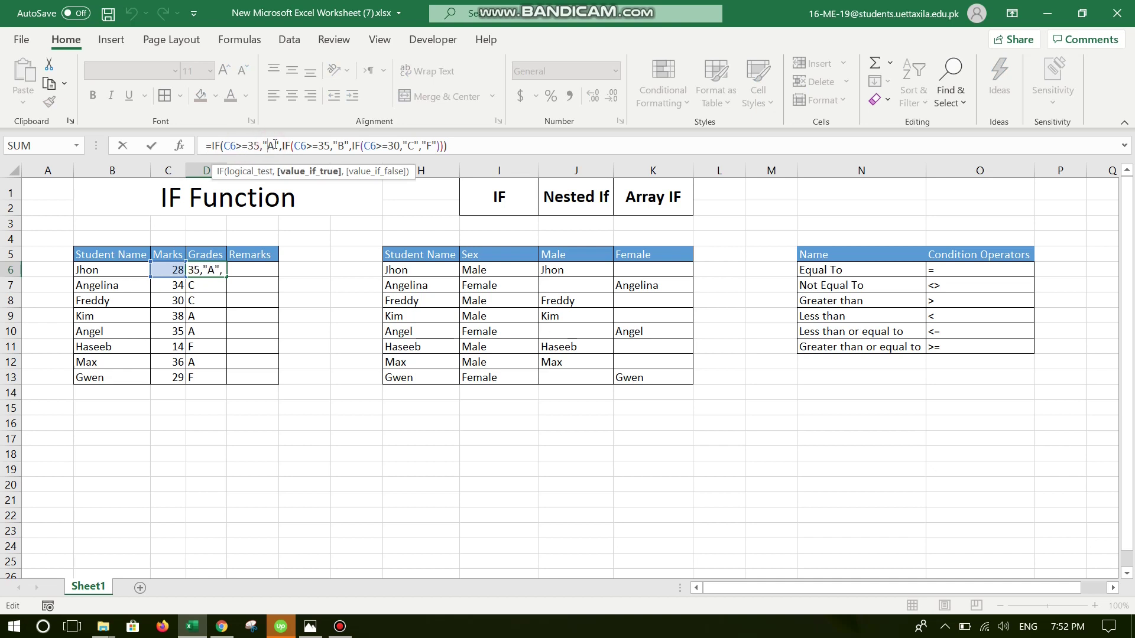
pyautogui.click(306, 145)
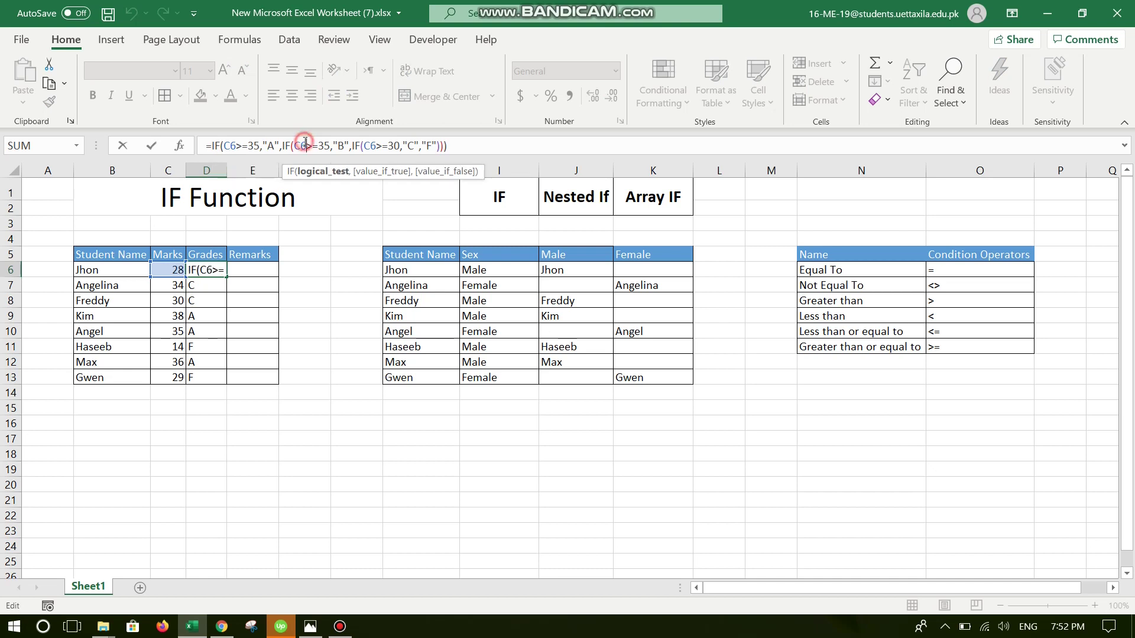
pyautogui.click(340, 145)
pyautogui.click(371, 151)
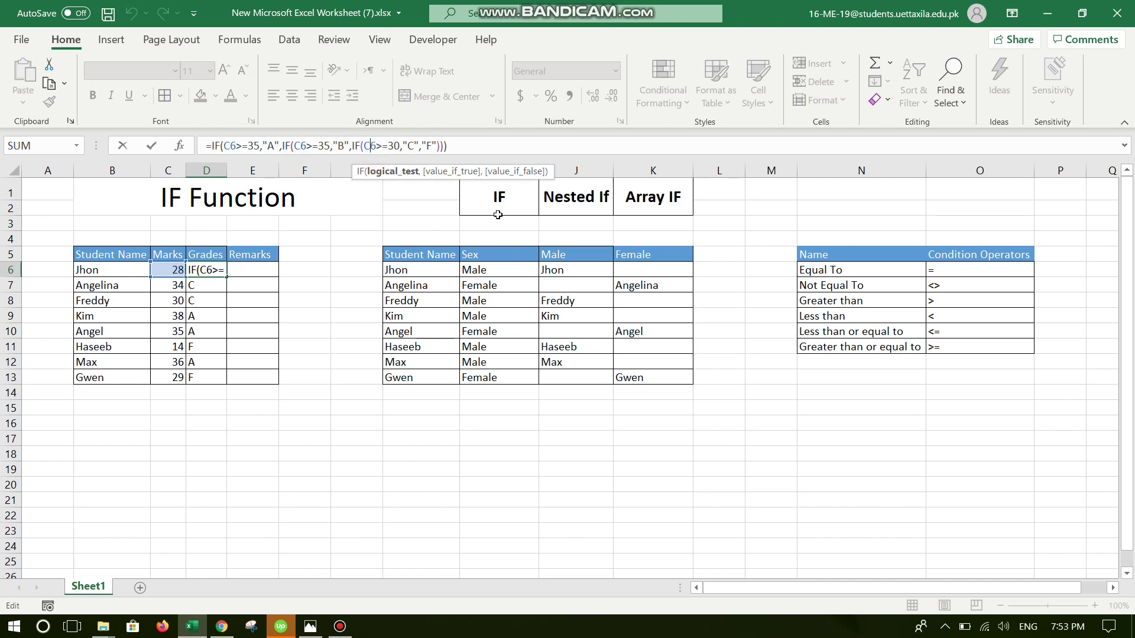
pyautogui.hotkey('ctrl', 'Return')
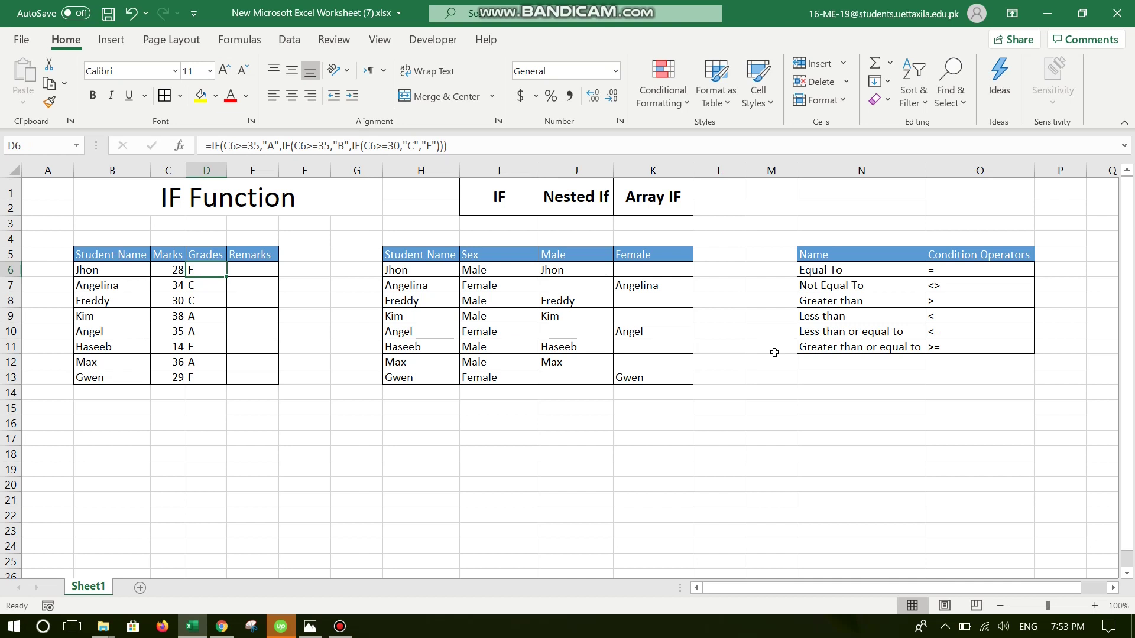
# Step: Review the Array IF heading and the individual IF formulas in the Male column from J6 to J12
pyautogui.click(662, 192)
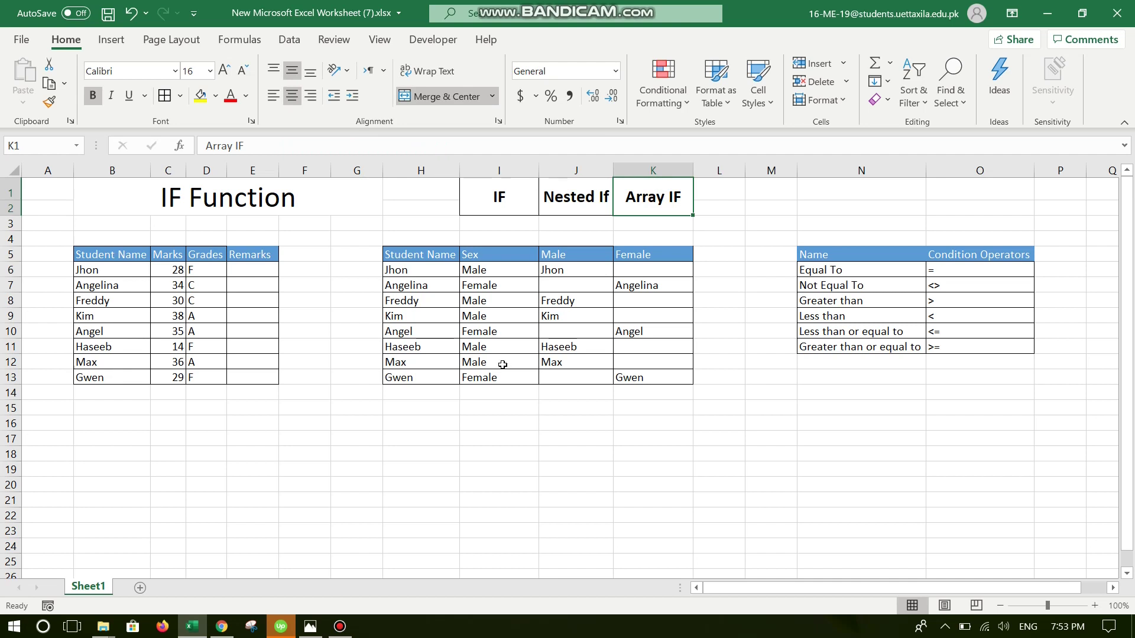
pyautogui.click(568, 270)
pyautogui.press('Down')
pyautogui.press('Down')
pyautogui.press('Down')
pyautogui.press('Down')
pyautogui.press('Down')
pyautogui.press('Down')
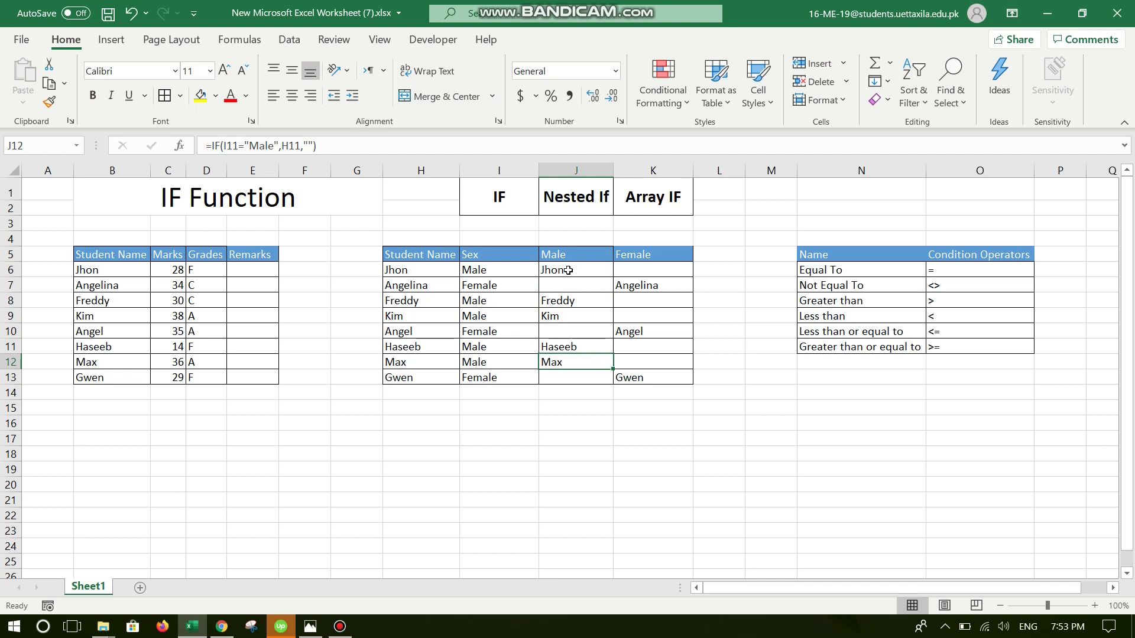
pyautogui.click(568, 270)
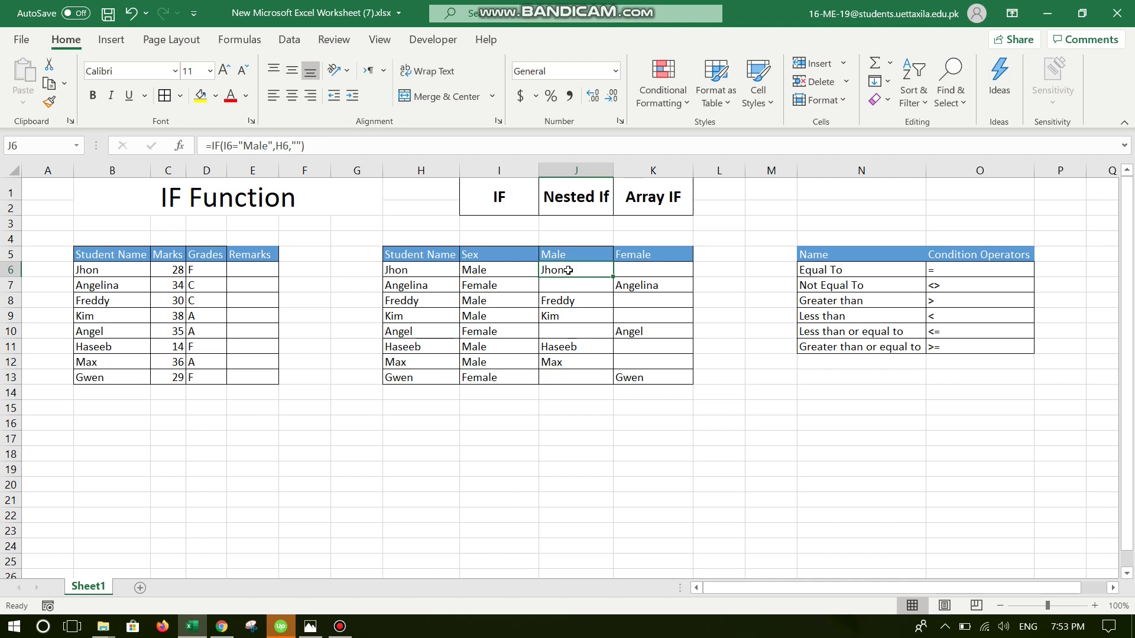
# Step: Change the J6 formula to the array form =IF(I6:I13="Male",H6:H13,"")
pyautogui.click(234, 144)
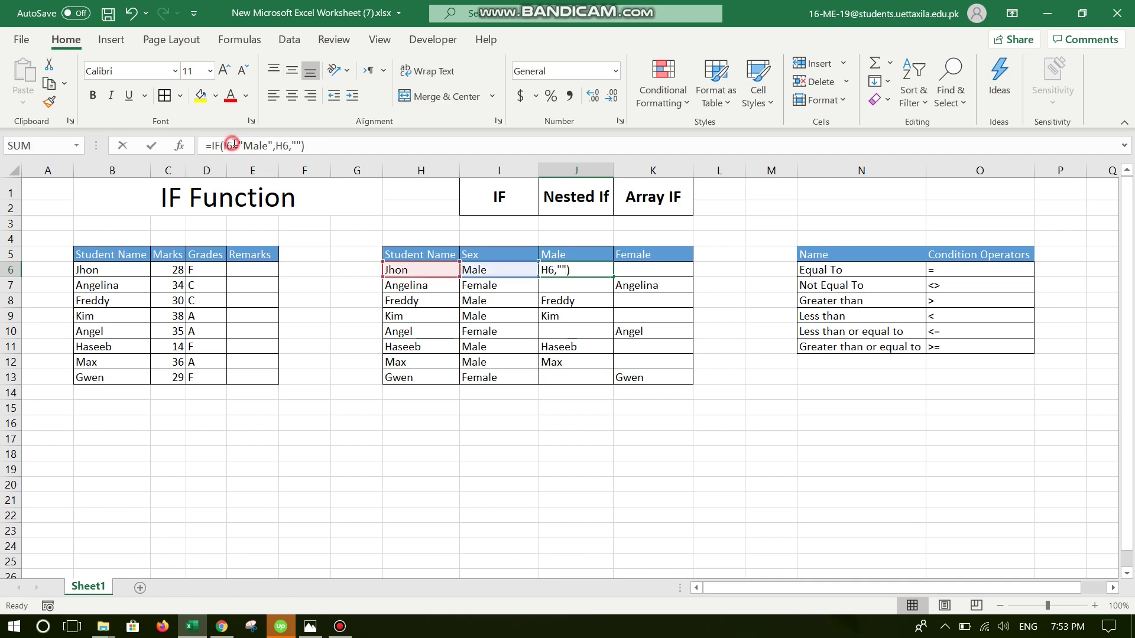
pyautogui.write(':')
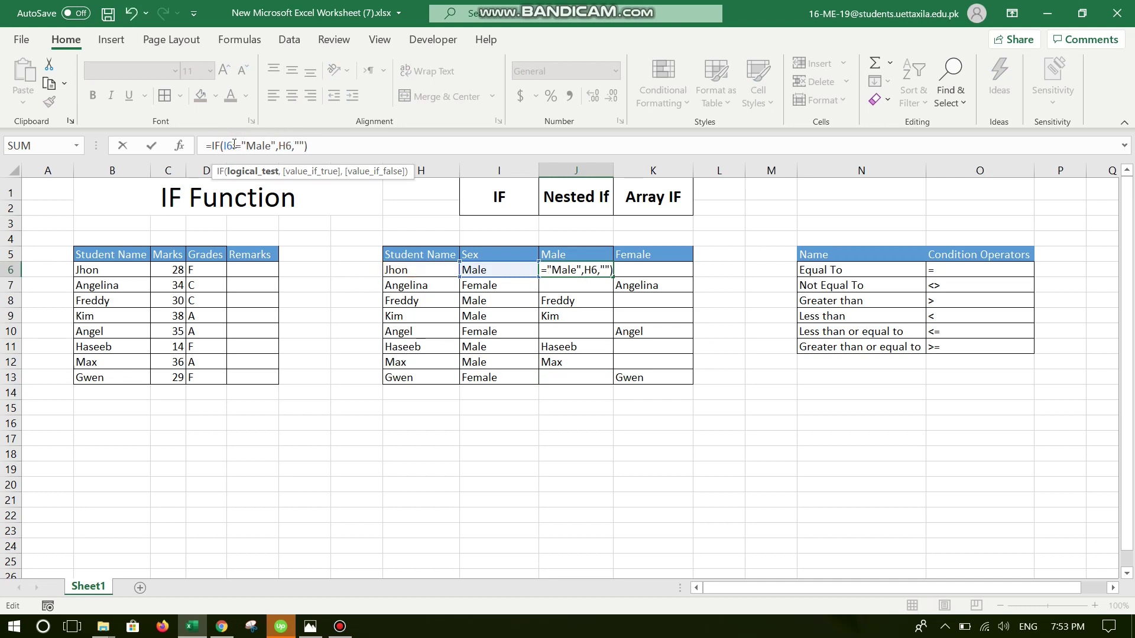
pyautogui.press('BackSpace')
pyautogui.press('BackSpace')
pyautogui.press('BackSpace')
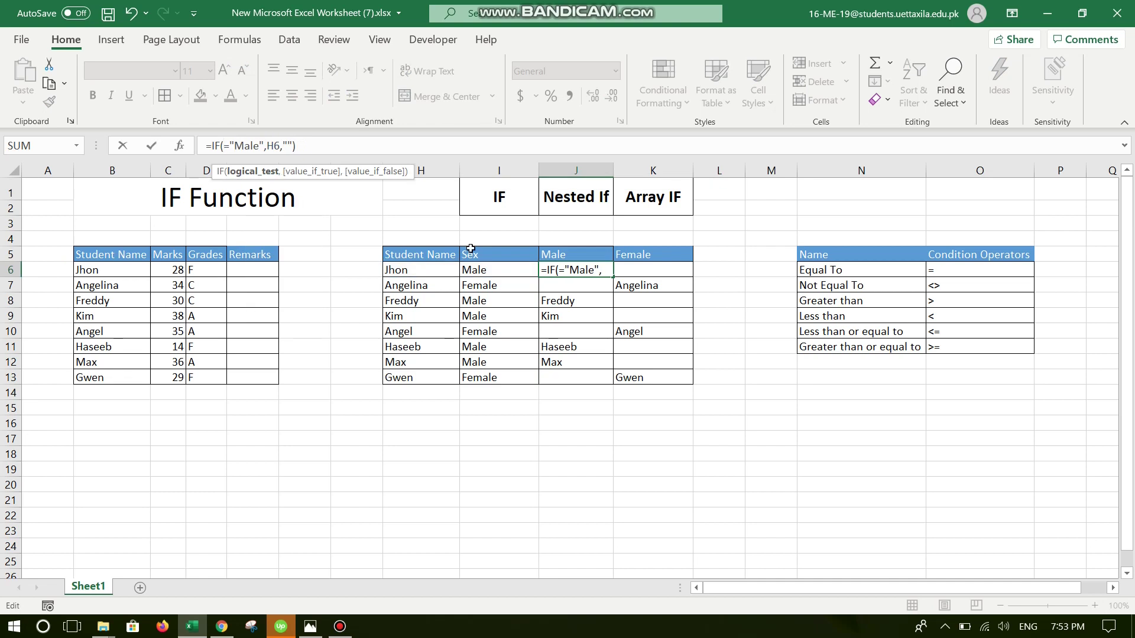
pyautogui.moveTo(508, 266); pyautogui.dragTo(499, 379)
pyautogui.doubleClick(301, 147)
pyautogui.press('BackSpace')
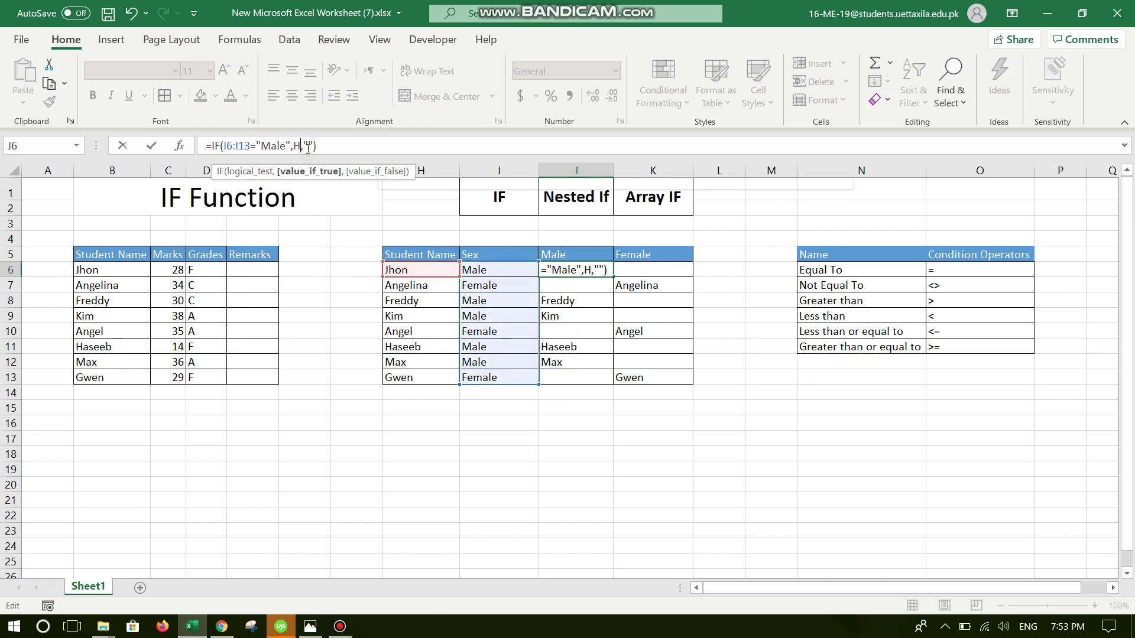
pyautogui.moveTo(387, 271); pyautogui.dragTo(413, 378)
pyautogui.press('Return')
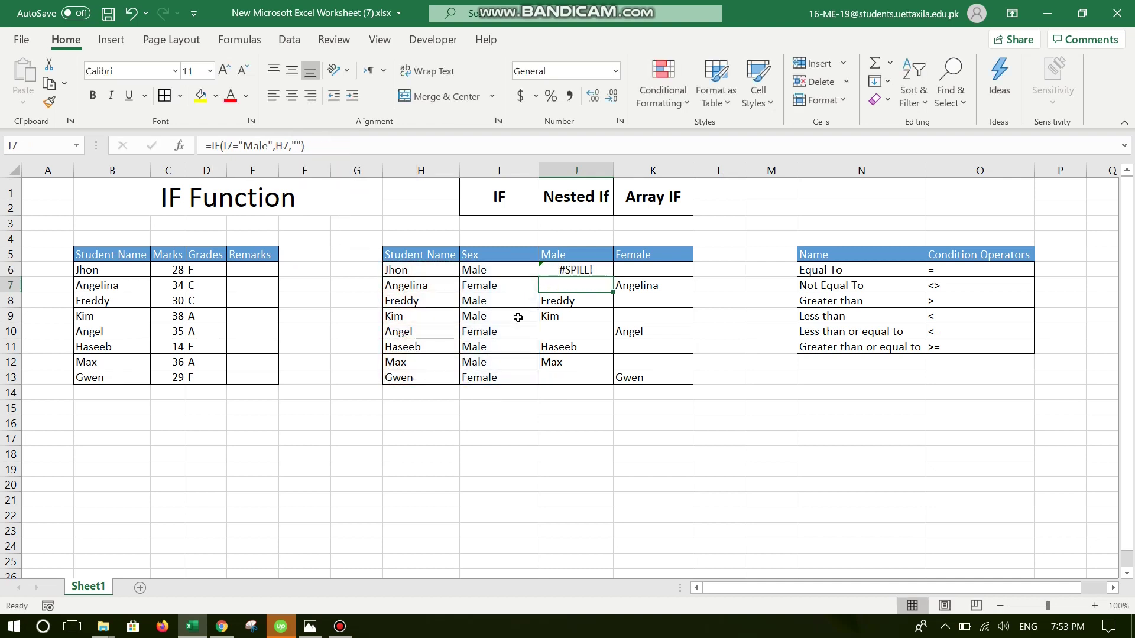
# Step: Clear the old individual IF formulas from J7:J13 to free the spill range of the J6 array formula
pyautogui.click(600, 271)
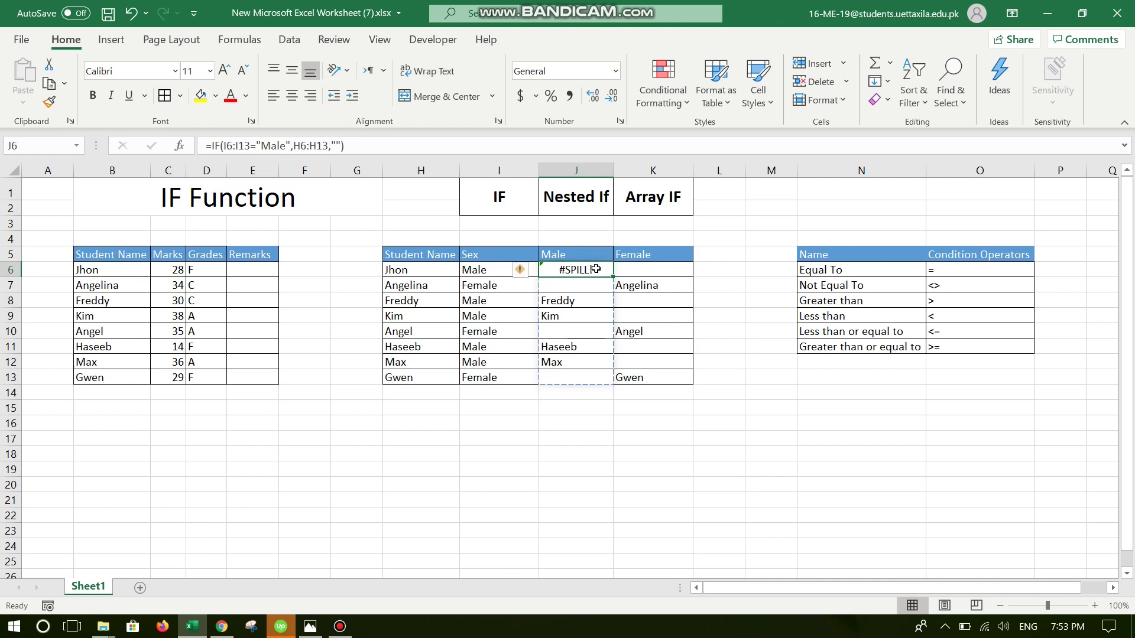
pyautogui.click(588, 286)
pyautogui.moveTo(587, 297); pyautogui.dragTo(583, 378)
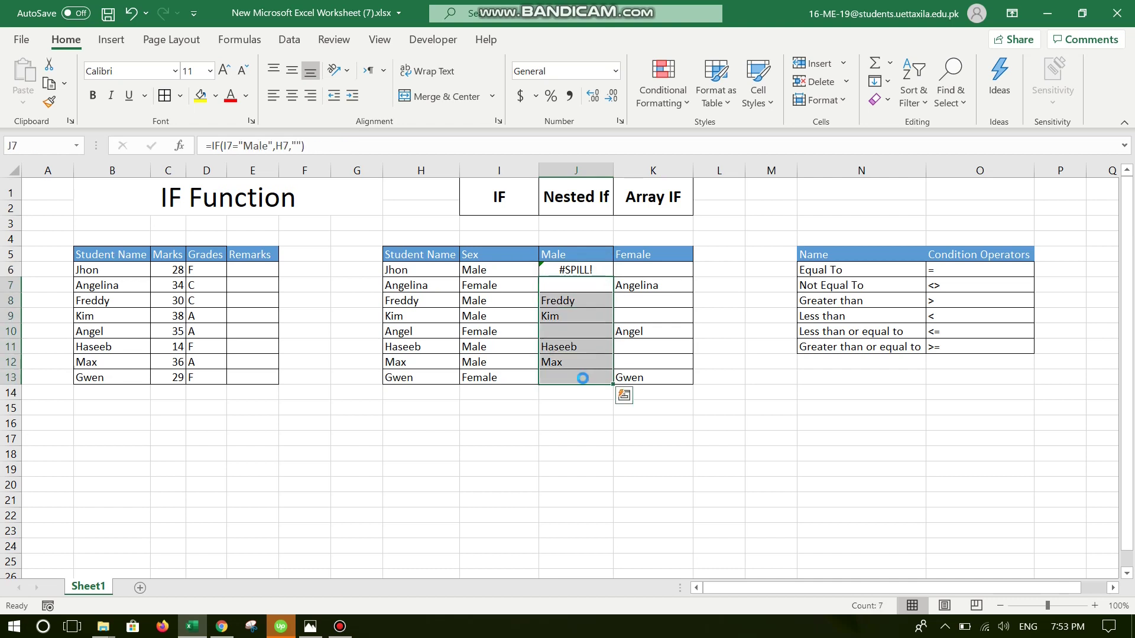
pyautogui.press('Delete')
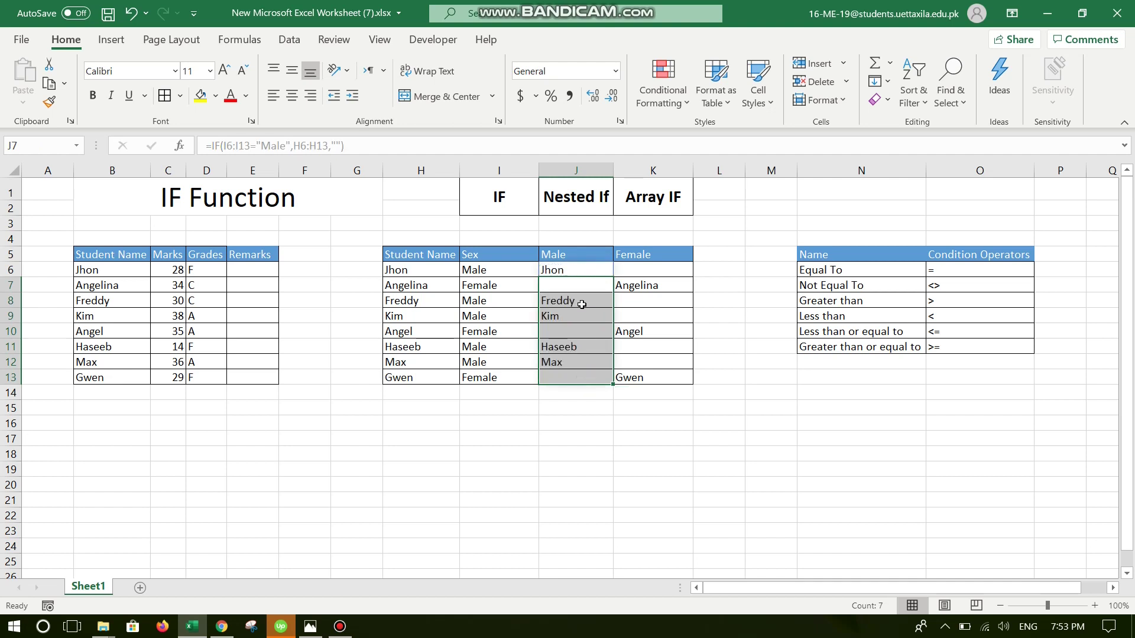
# Step: Examine the array formula shown for each cell down the Male column, starting at J6
pyautogui.click(590, 271)
pyautogui.press('Down')
pyautogui.press('Down')
pyautogui.press('Down')
pyautogui.press('Down')
pyautogui.press('Down')
pyautogui.press('Down')
pyautogui.press('Down')
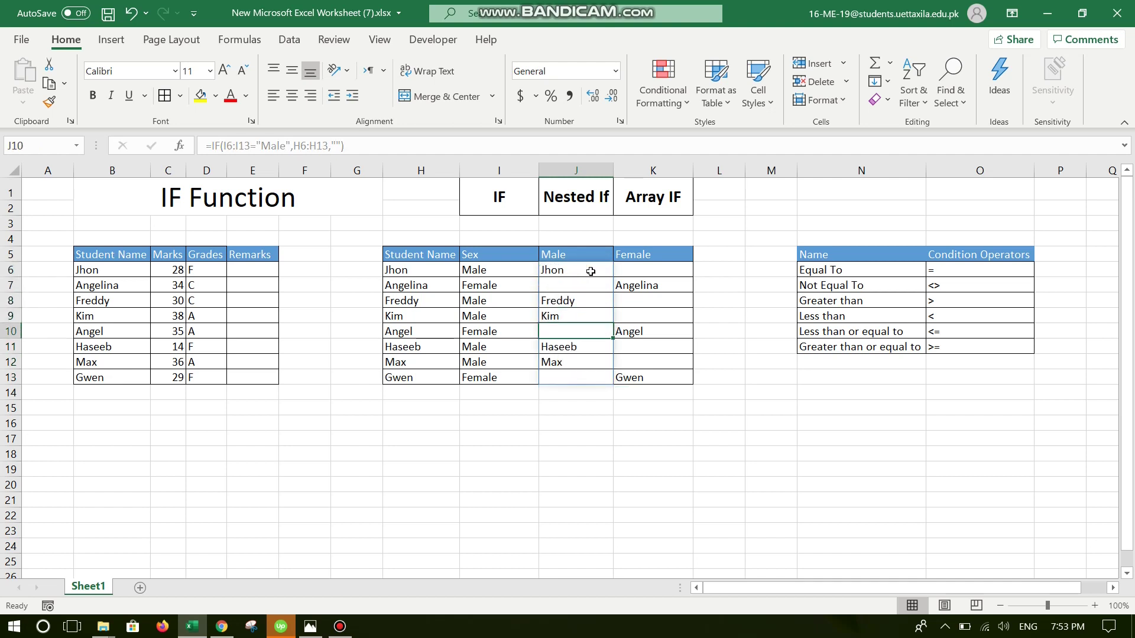
# Step: Change the K6 formula in the Female column to the array form =IF(I6:I13<>"Male",H6:H13,"")
pyautogui.press('Right')
pyautogui.press('Up')
pyautogui.press('Up')
pyautogui.press('Up')
pyautogui.press('Up')
pyautogui.press('Up')
pyautogui.press('Up')
pyautogui.press('Up')
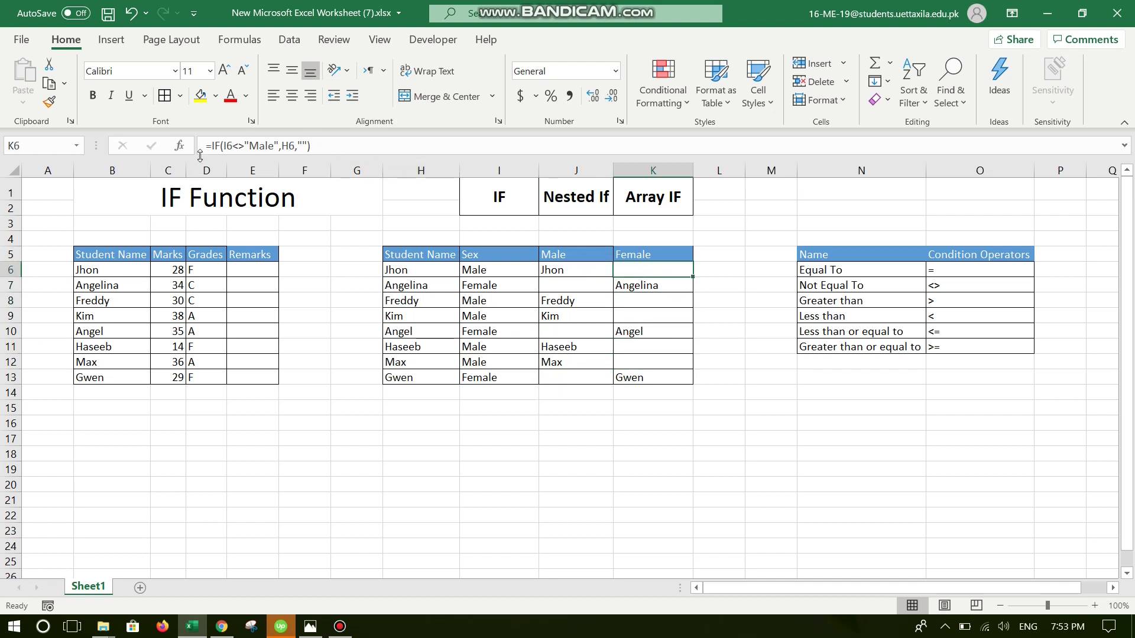
pyautogui.click(233, 145)
pyautogui.write(':13')
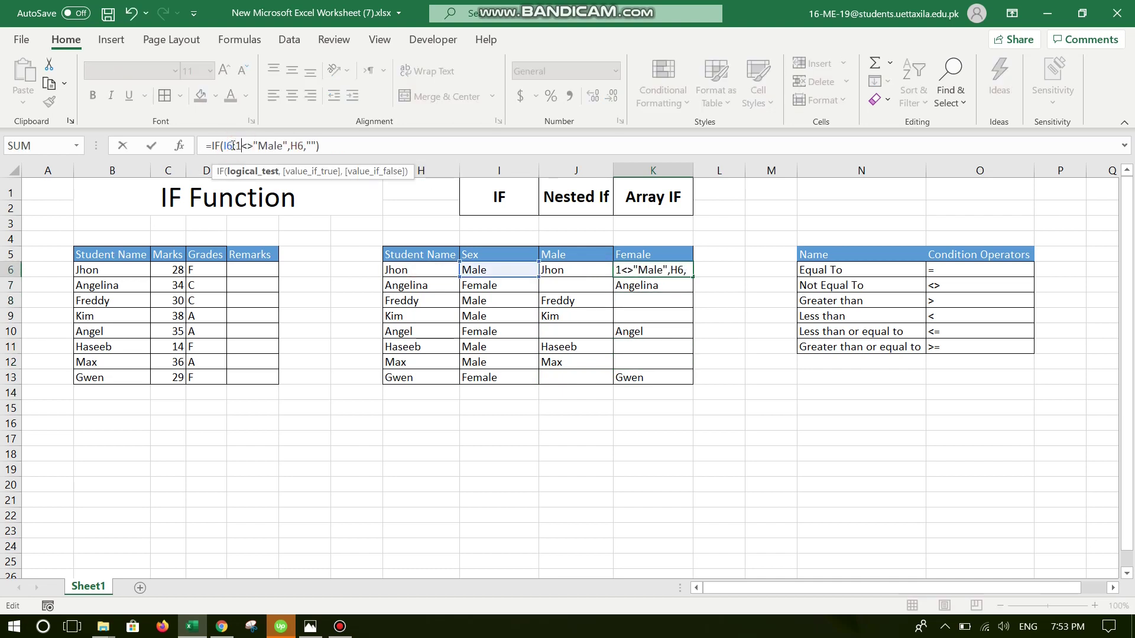
pyautogui.click(235, 146)
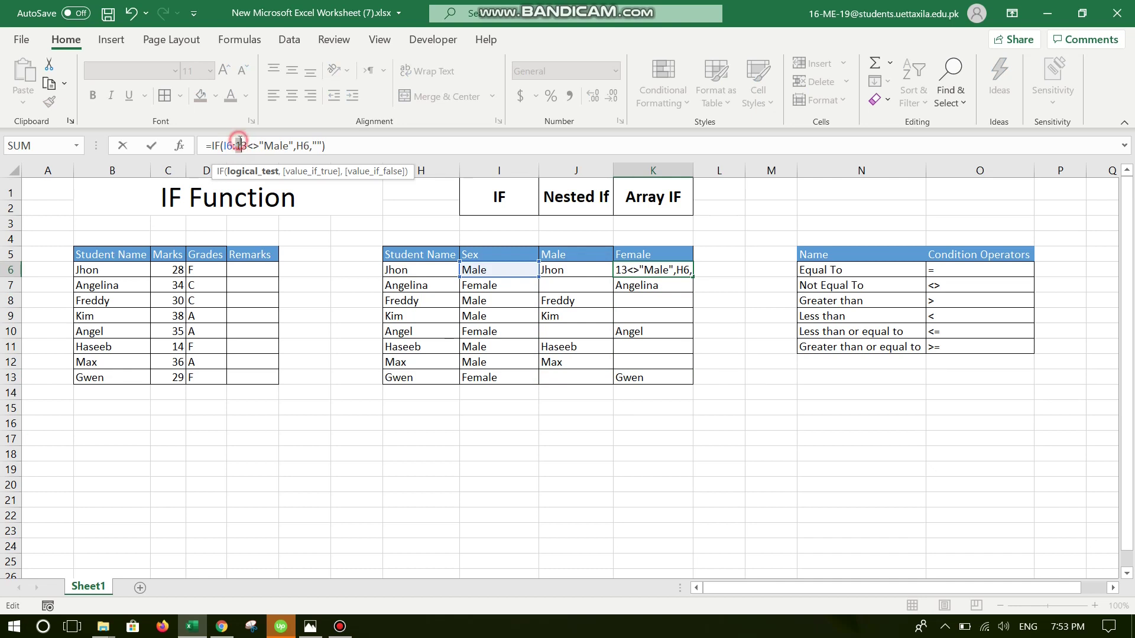
pyautogui.write('I')
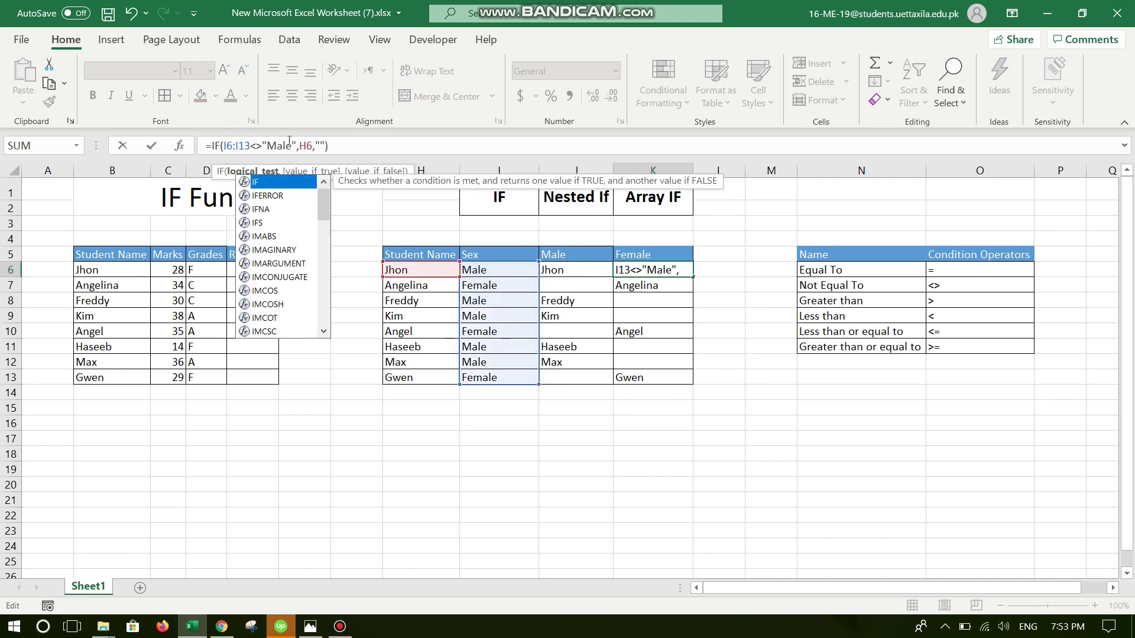
pyautogui.click(312, 145)
pyautogui.write(':H')
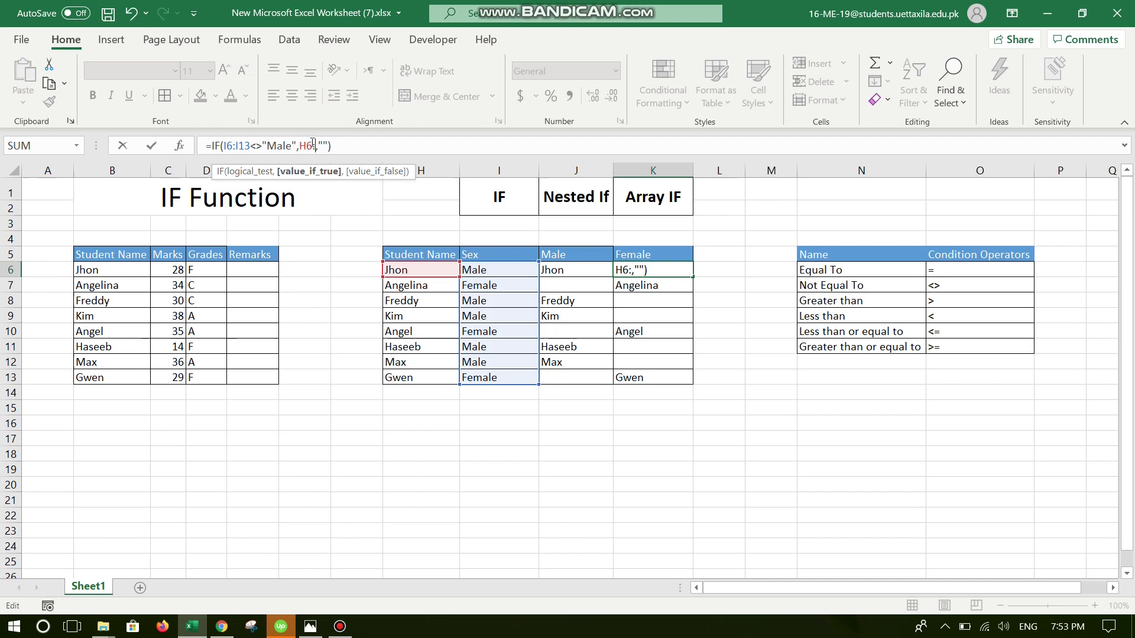
pyautogui.write('13')
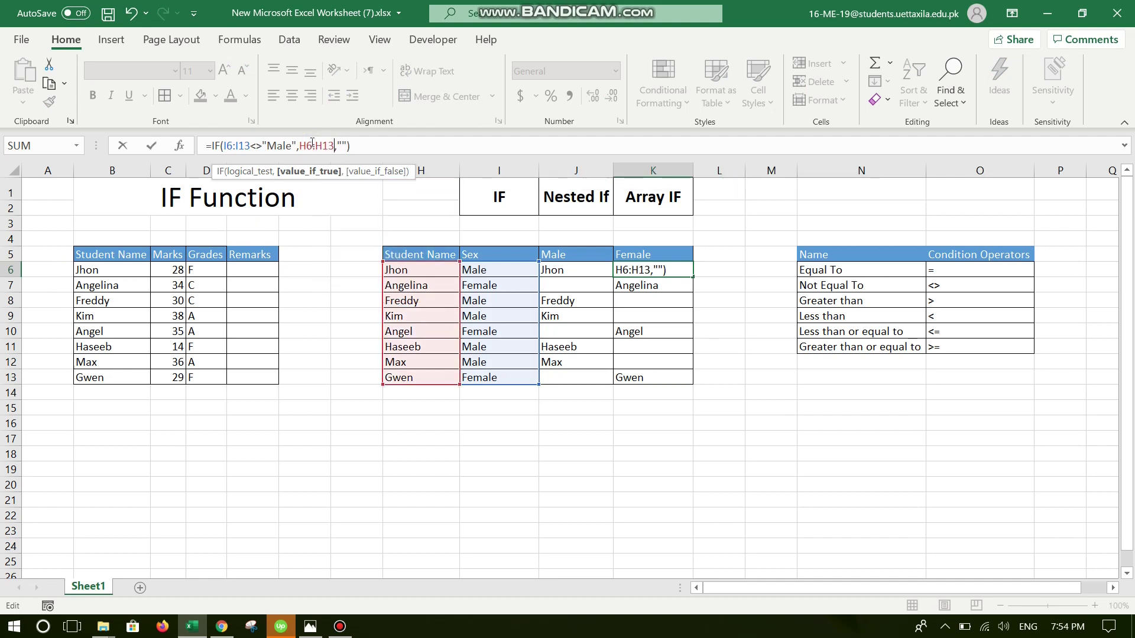
pyautogui.press('Return')
# Step: Clear the old individual IF formulas from K7:K13 and select K6 to check its array formula
pyautogui.hotkey('ctrl', 'shift', 'Down')
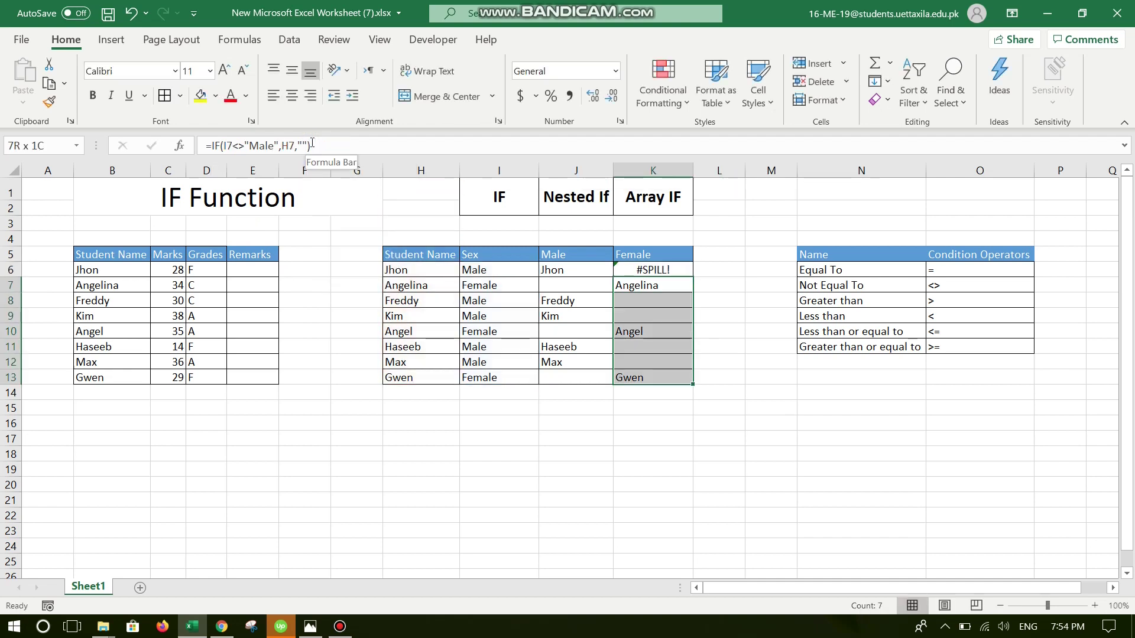
pyautogui.press('Delete')
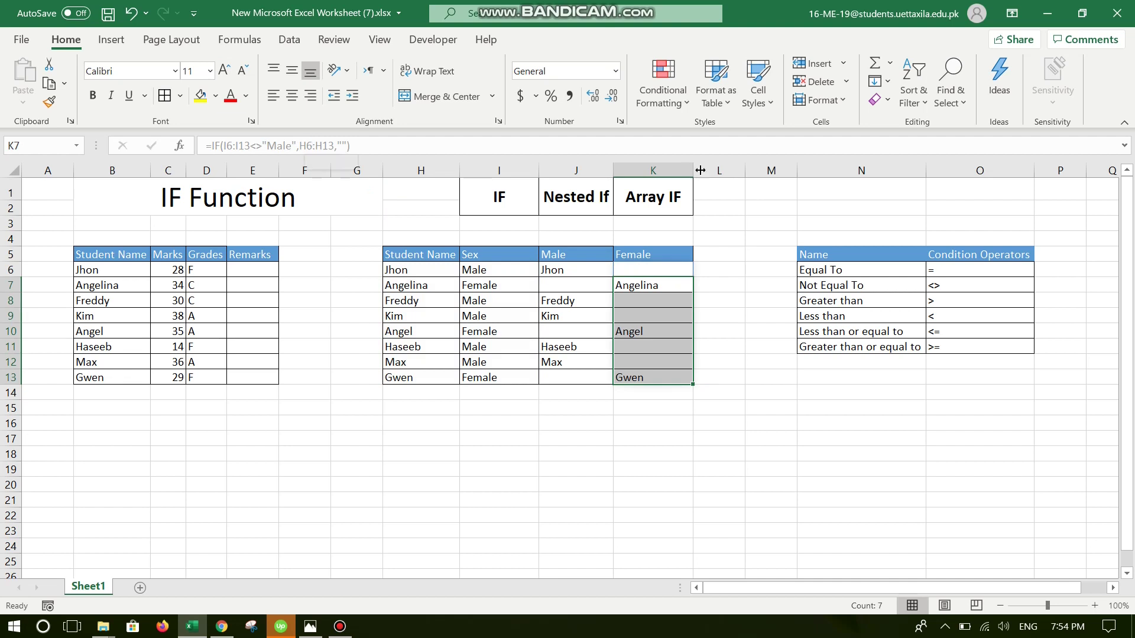
pyautogui.click(654, 264)
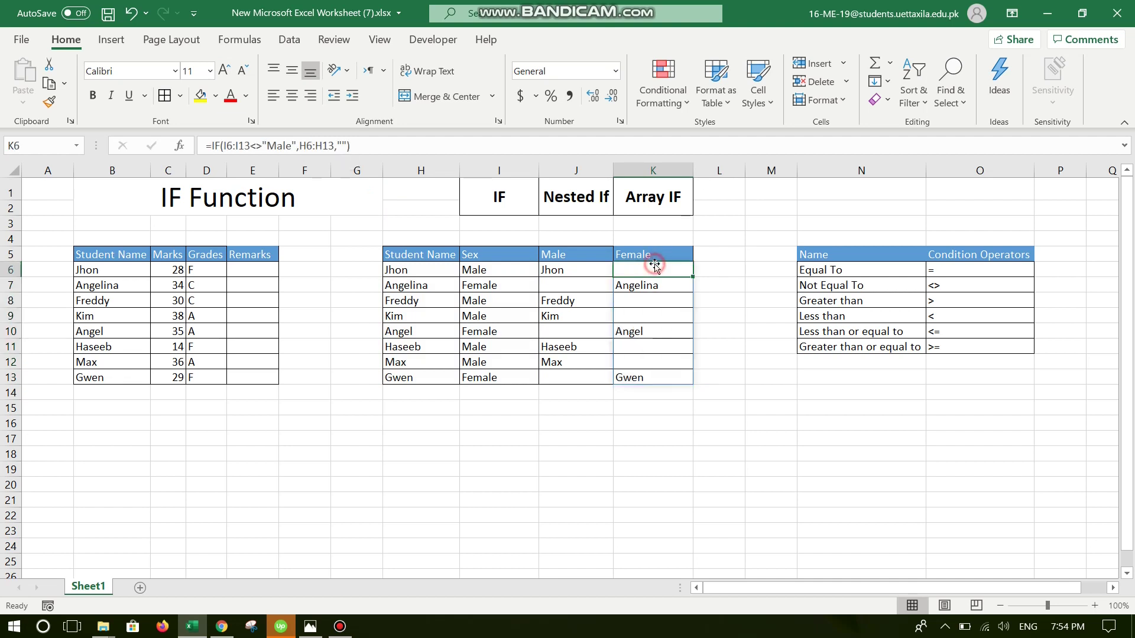